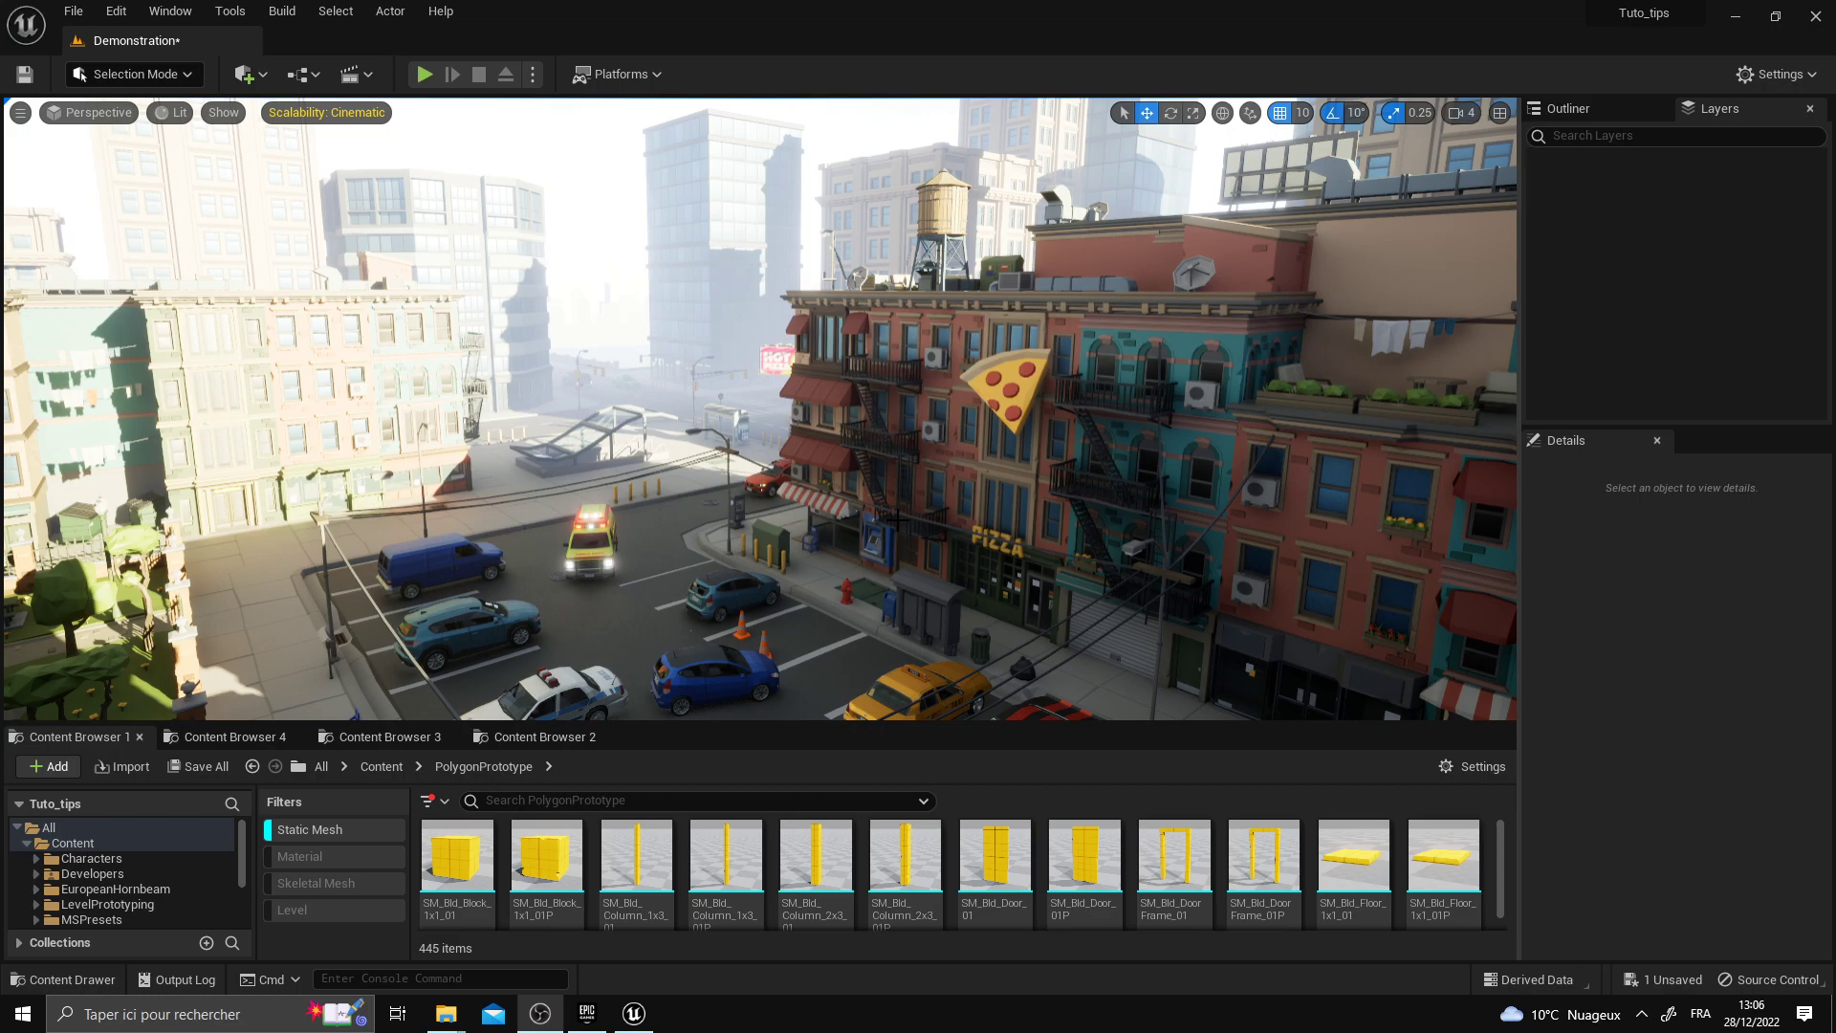
Fly over the city and select the corner stairs, green building corner and a tree
right_drag(893, 527, 893, 527)
click(731, 393)
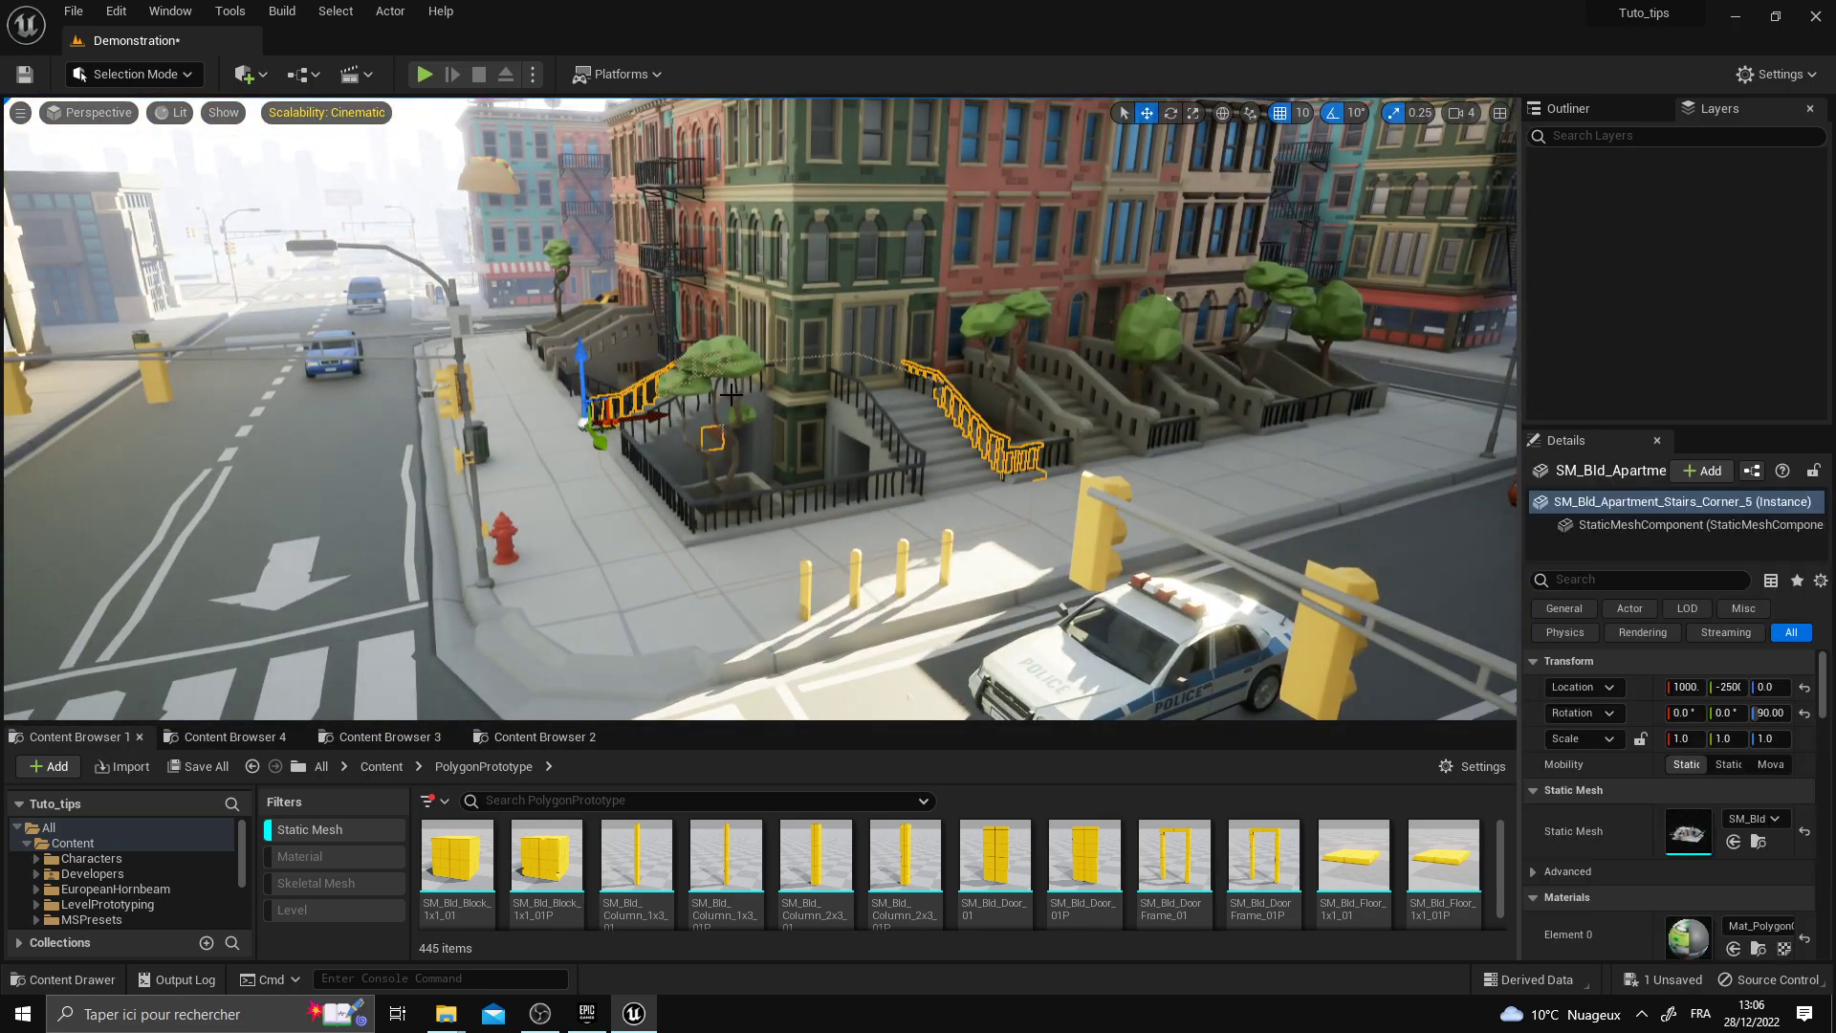
click(841, 250)
key(f)
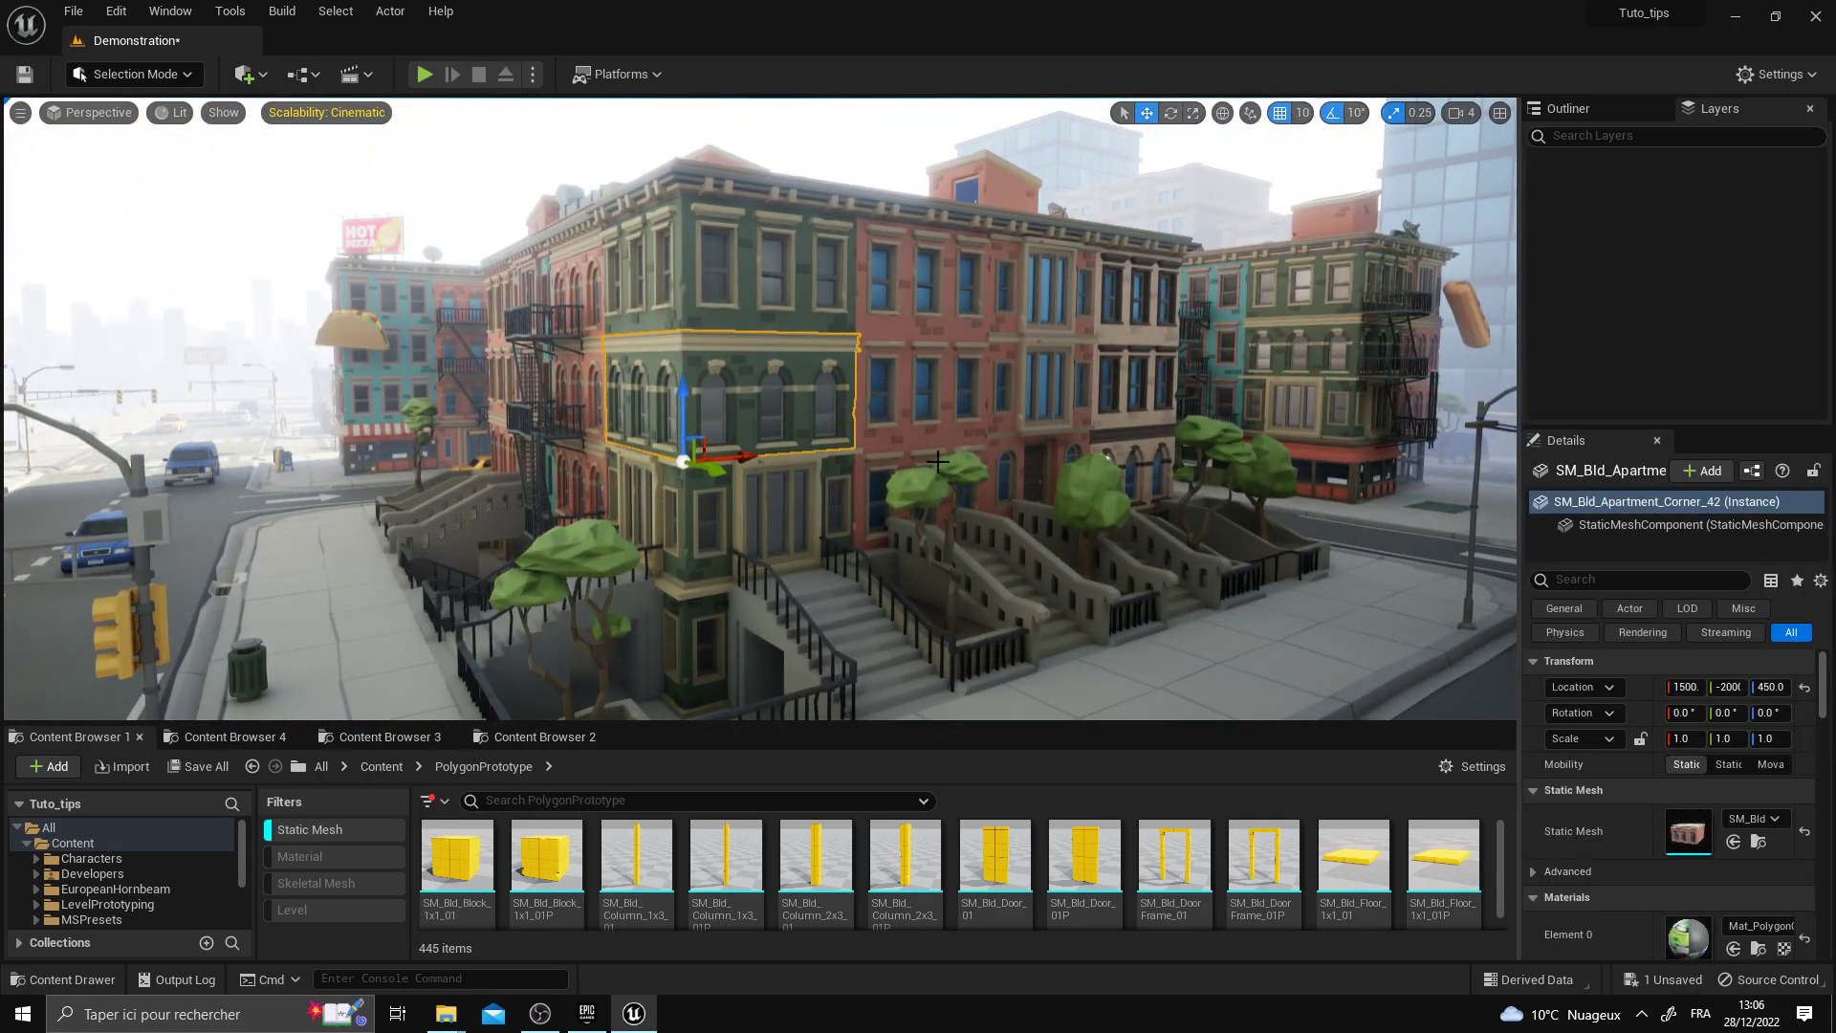
click(937, 462)
Look down over the park, then drag the splitter down to give the Layers list more height
right_drag(958, 402, 958, 402)
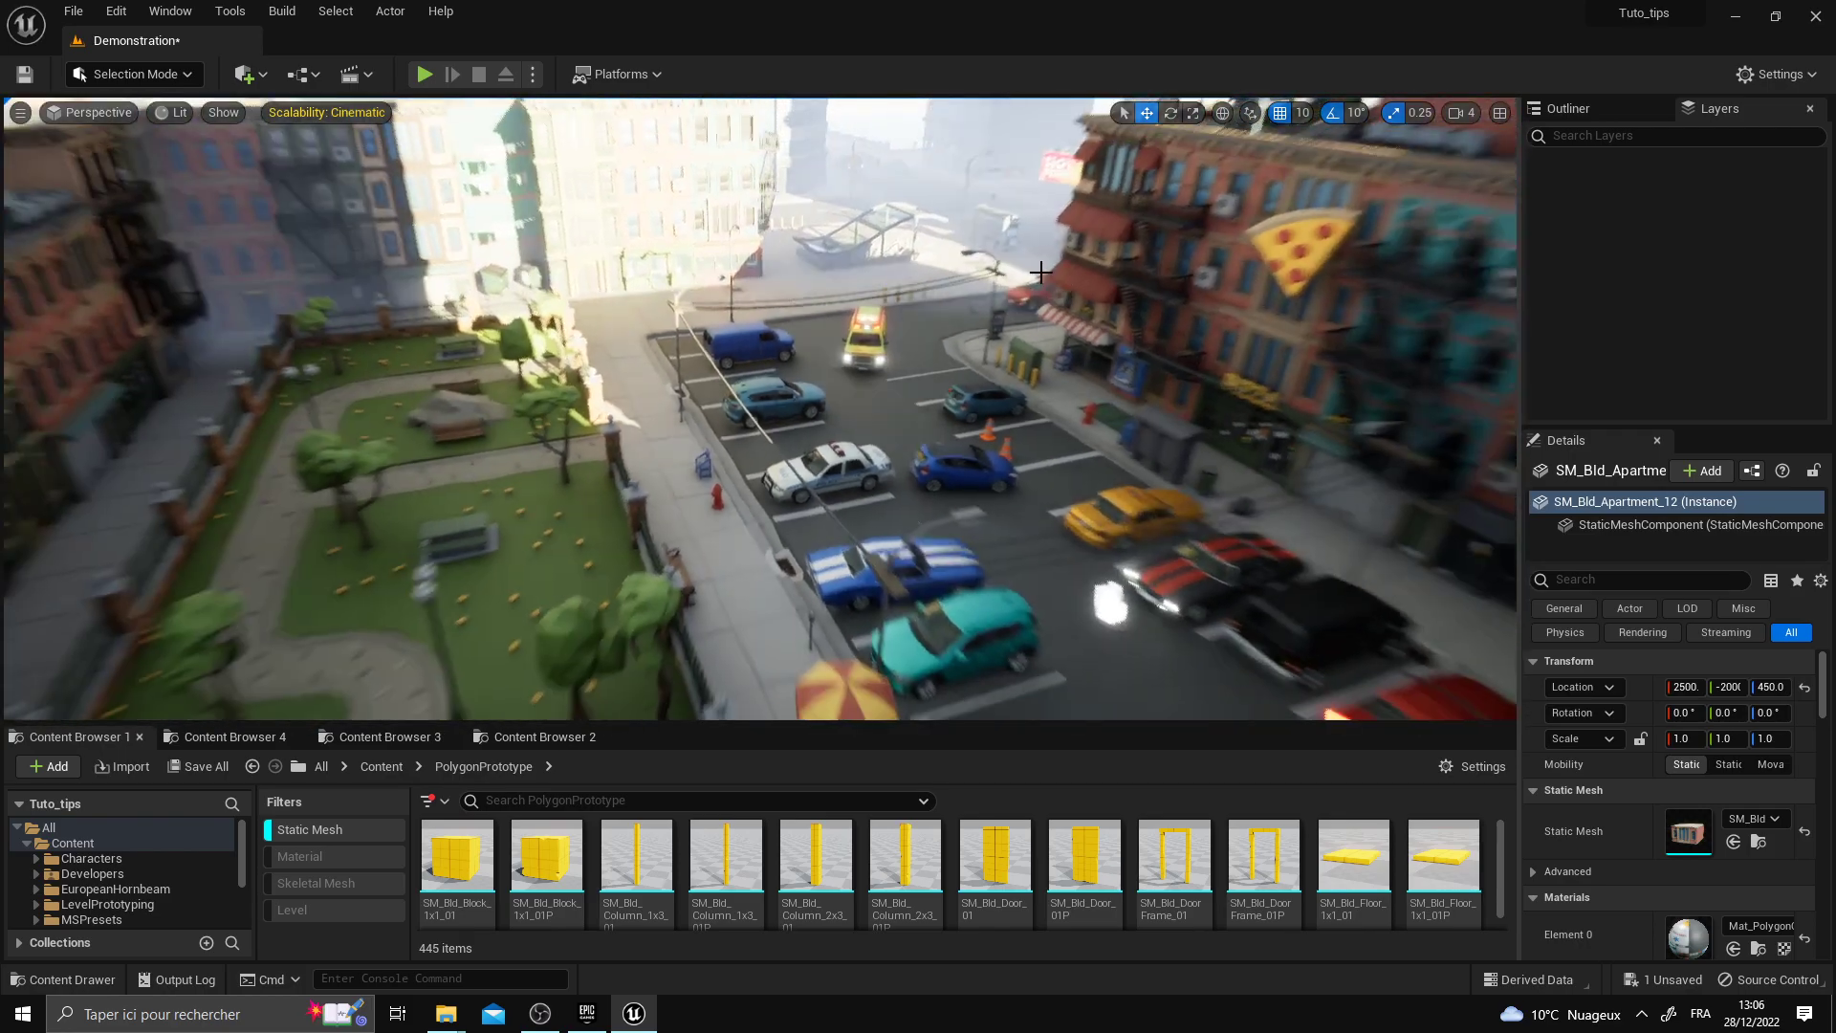
right_drag(815, 338, 700, 529)
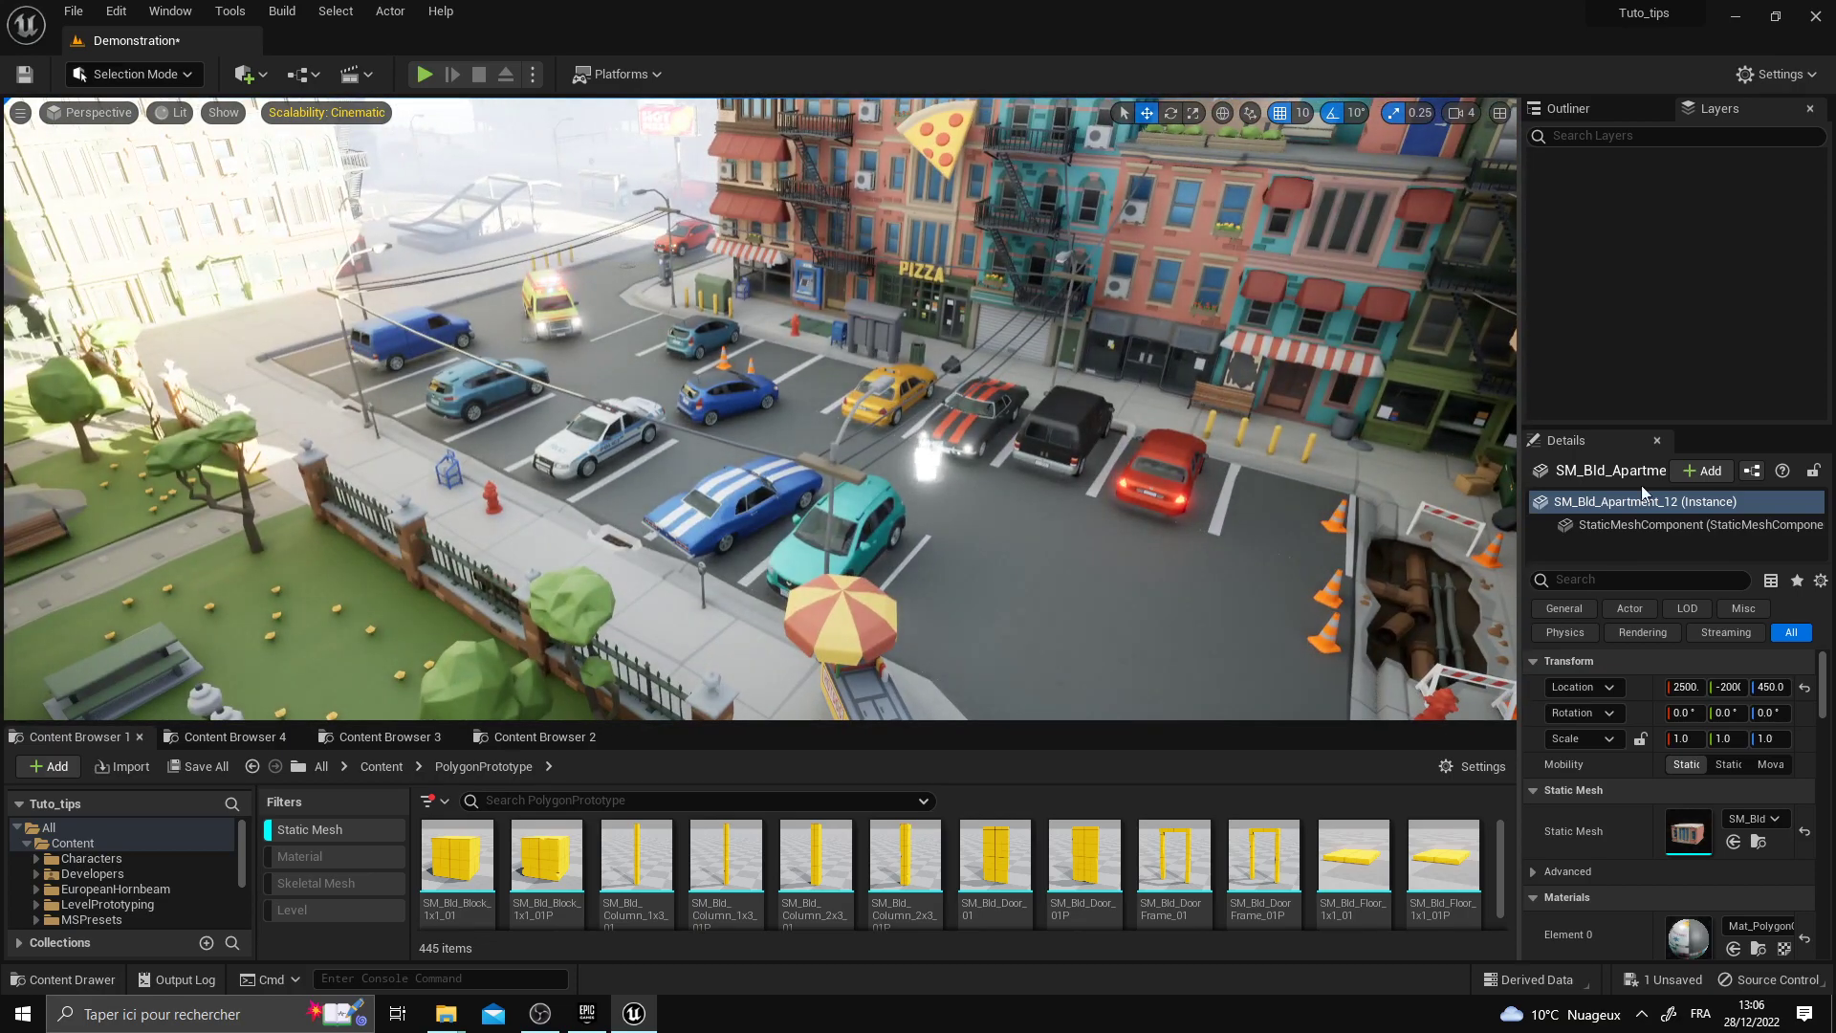
drag(1710, 429, 1710, 517)
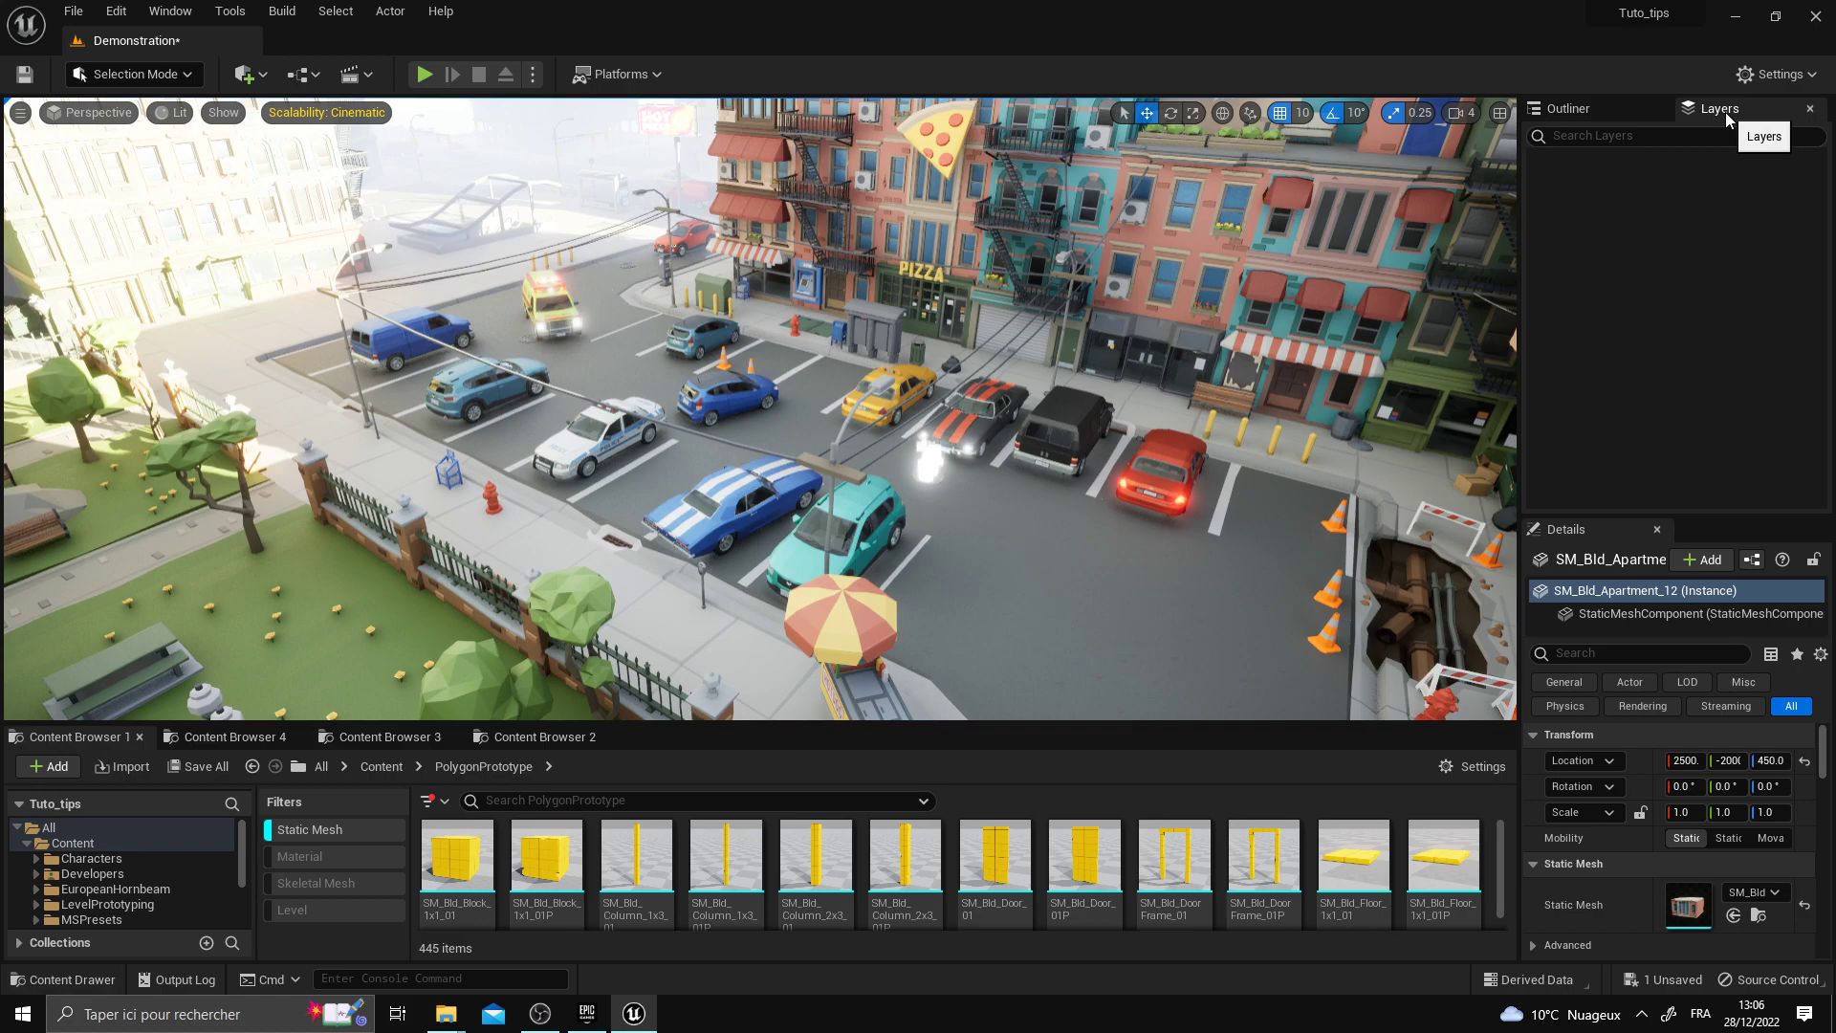
click(170, 11)
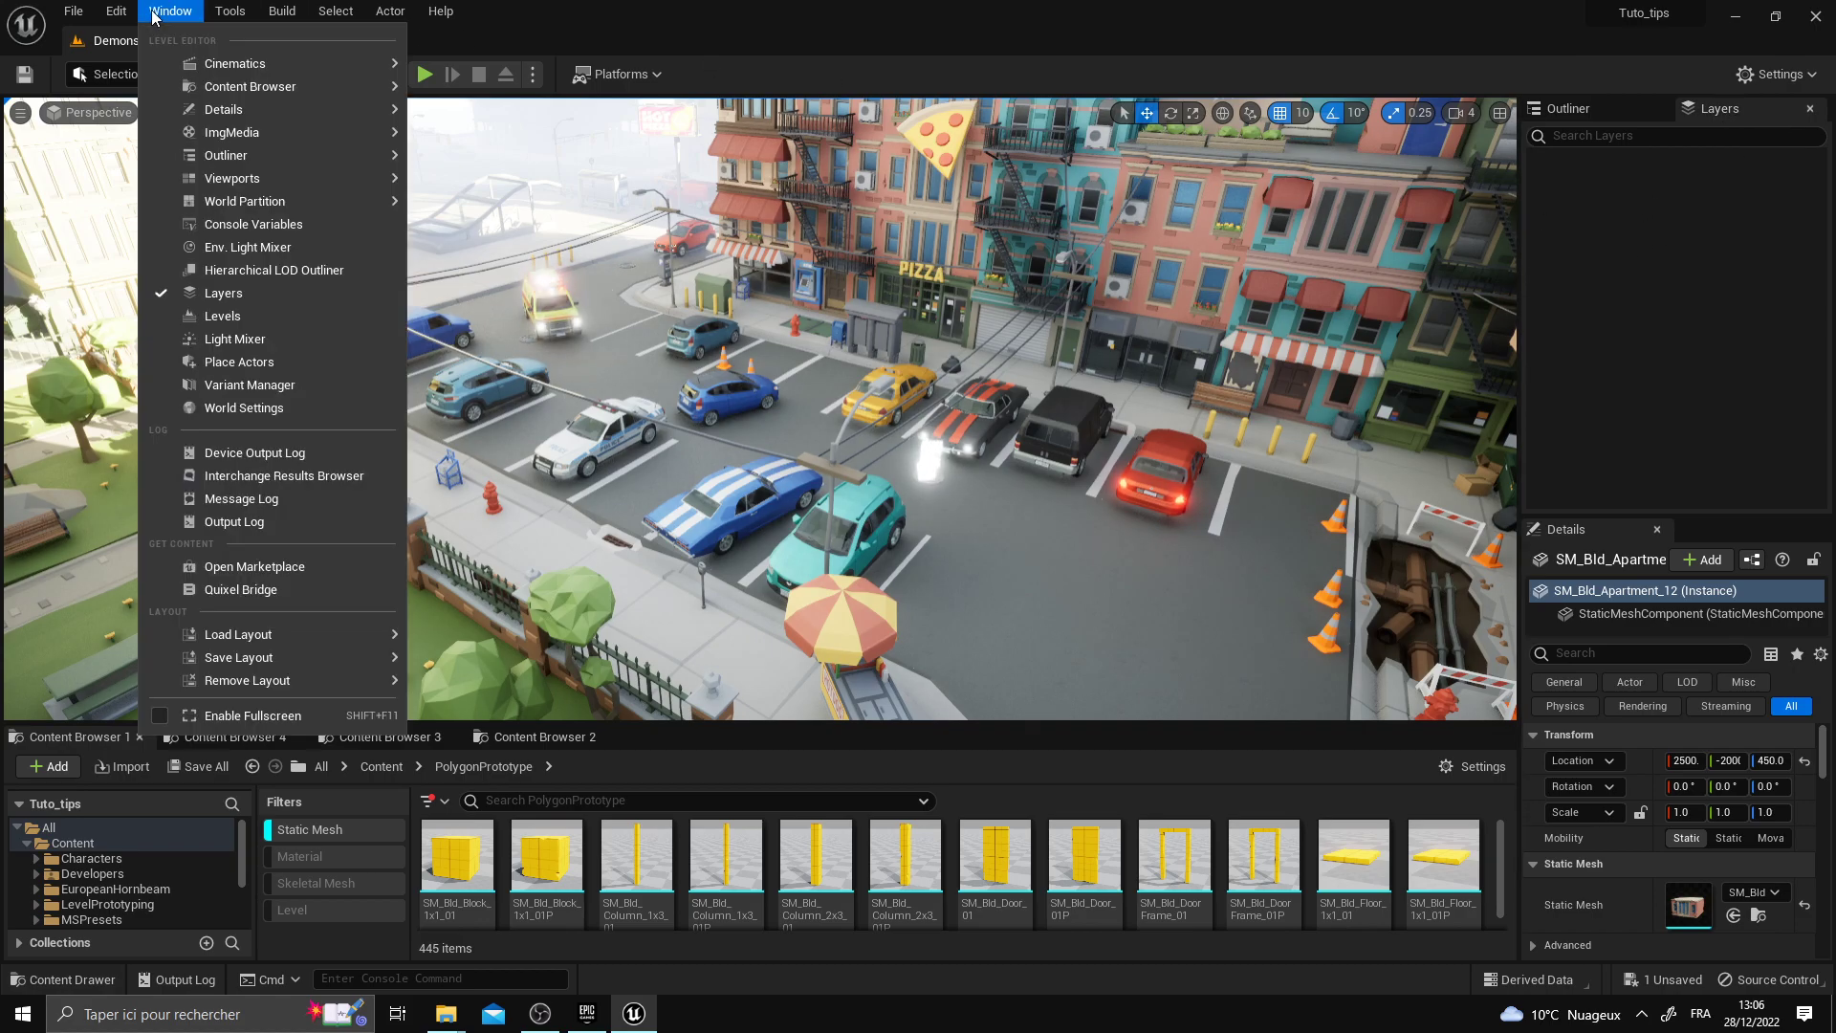
click(226, 296)
click(1811, 110)
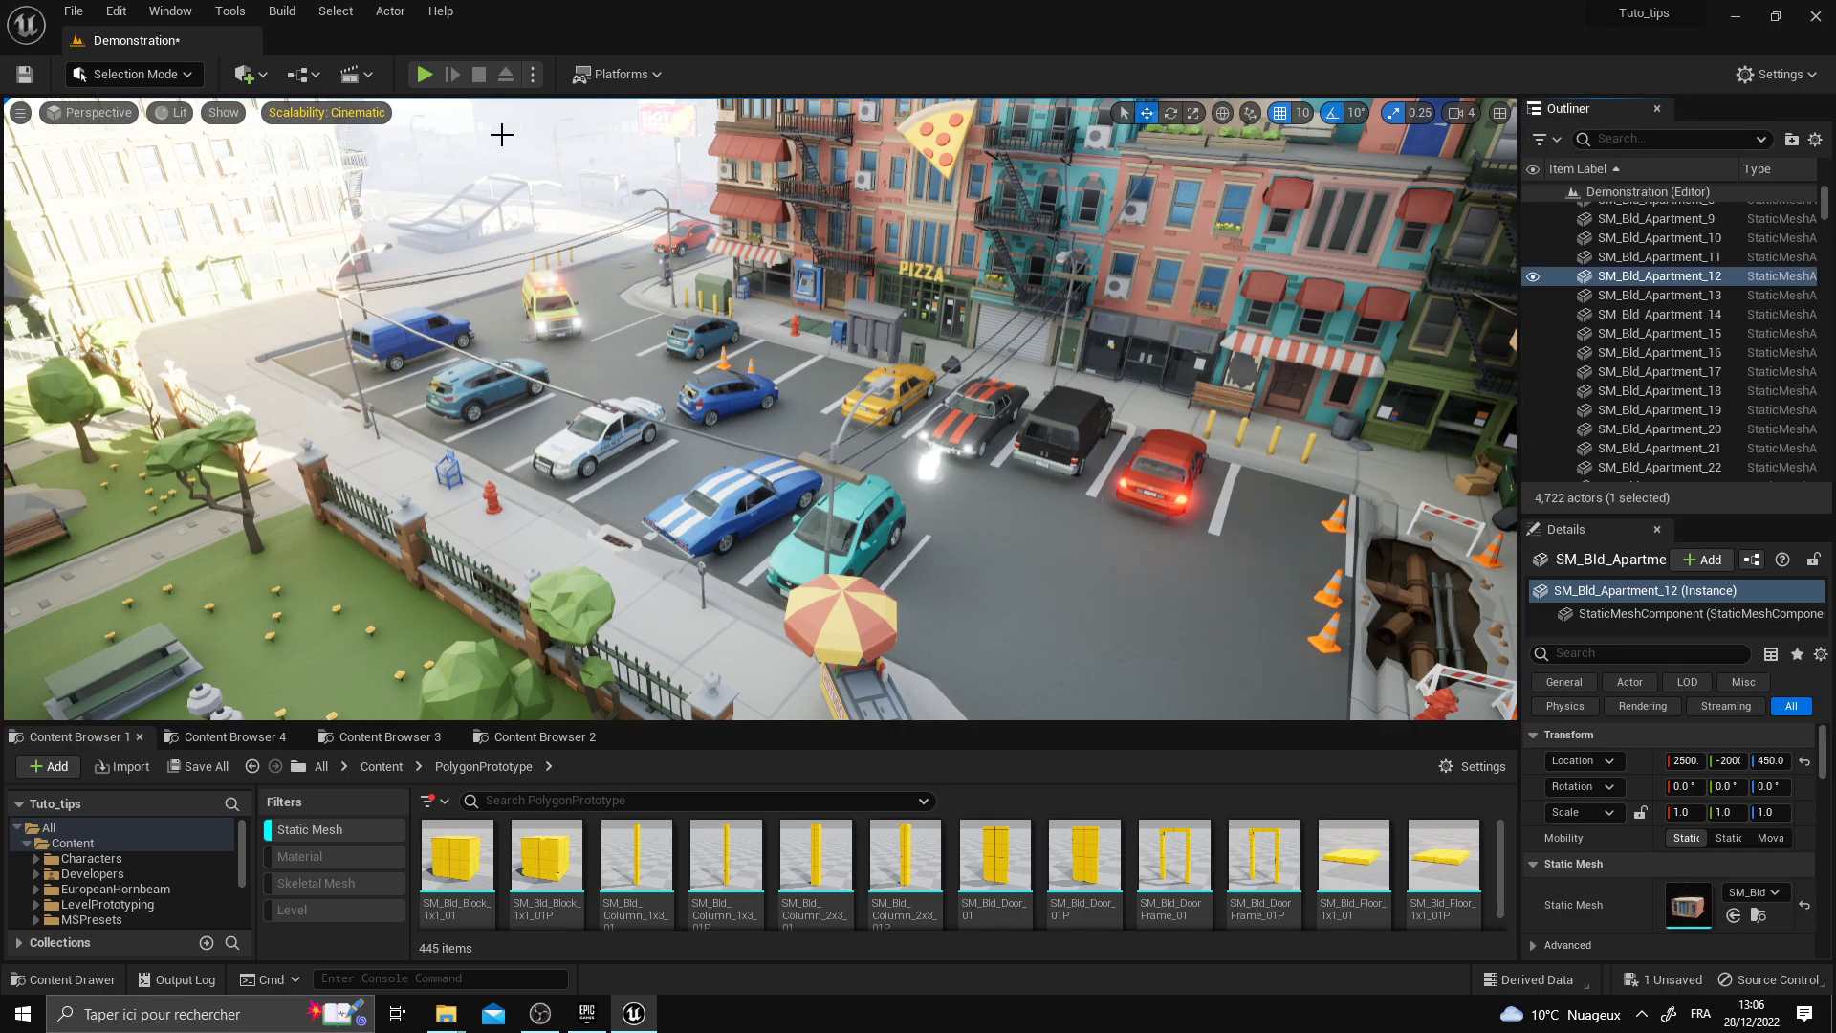
click(170, 11)
click(229, 311)
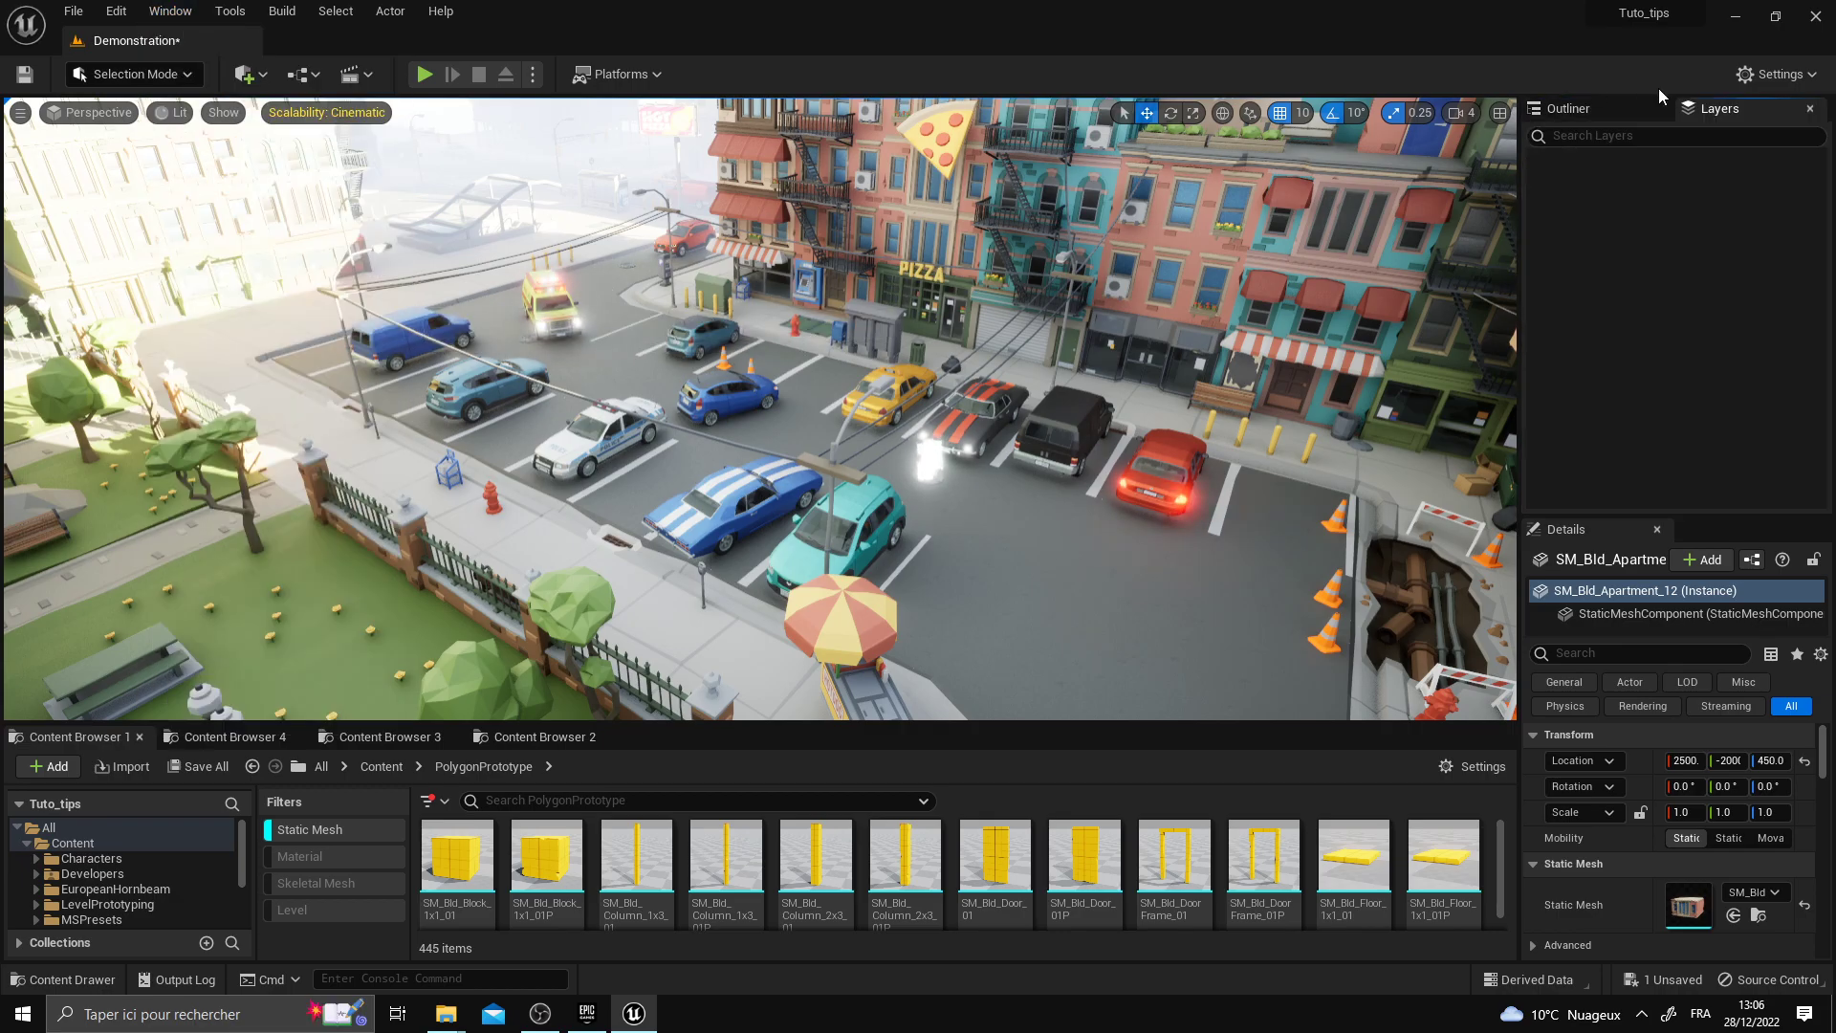
right_drag(448, 442, 445, 443)
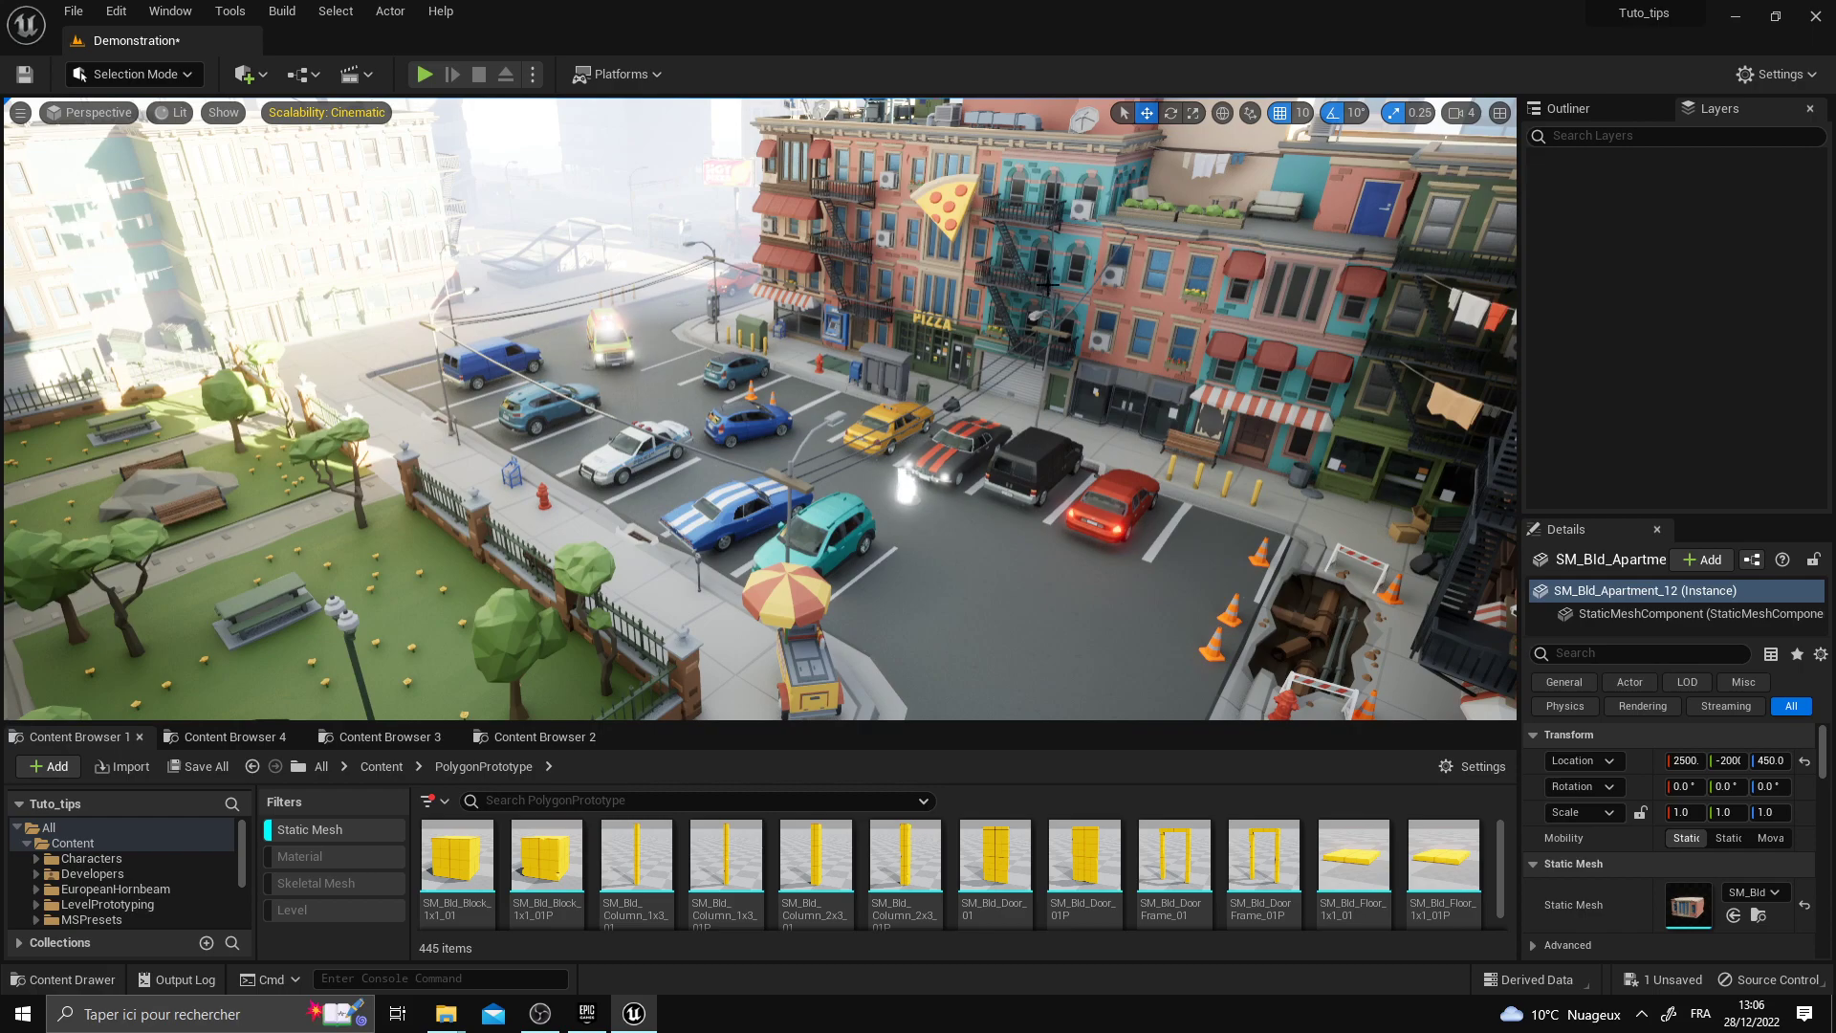
Create a new empty layer named Voitures
right_click(1588, 233)
click(1647, 244)
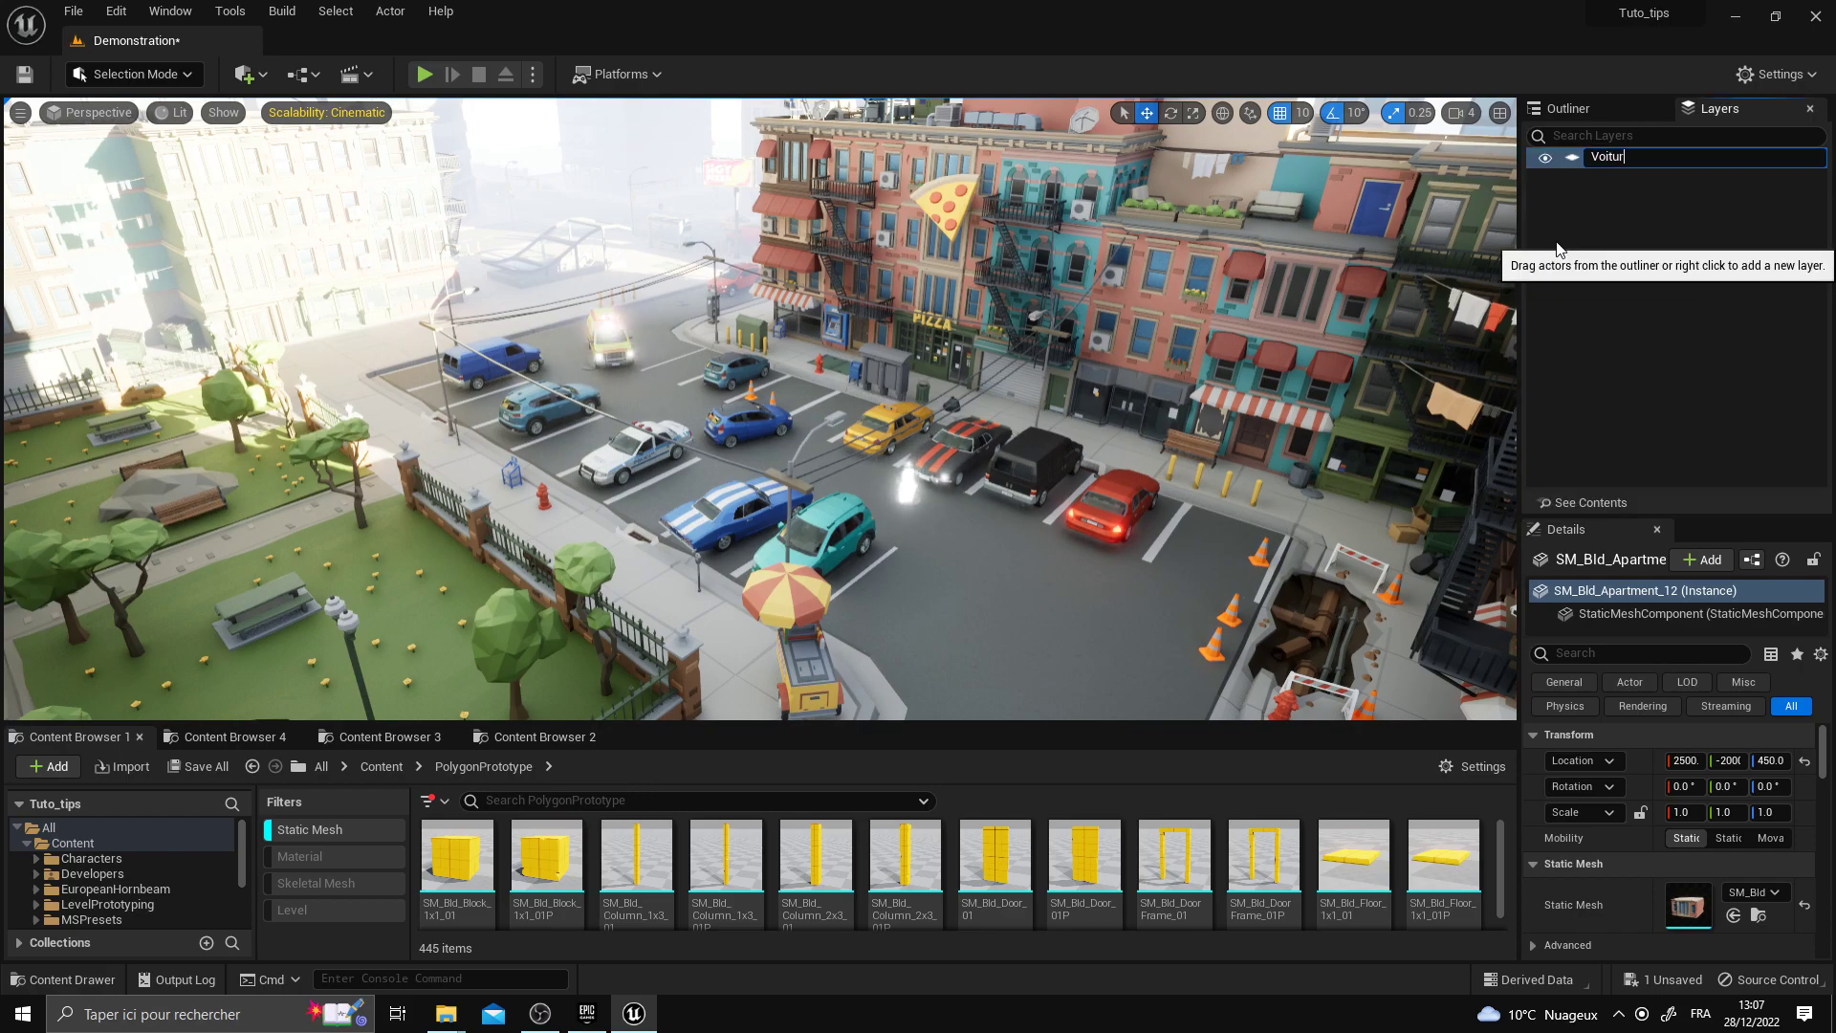
right_drag(1076, 354, 1075, 355)
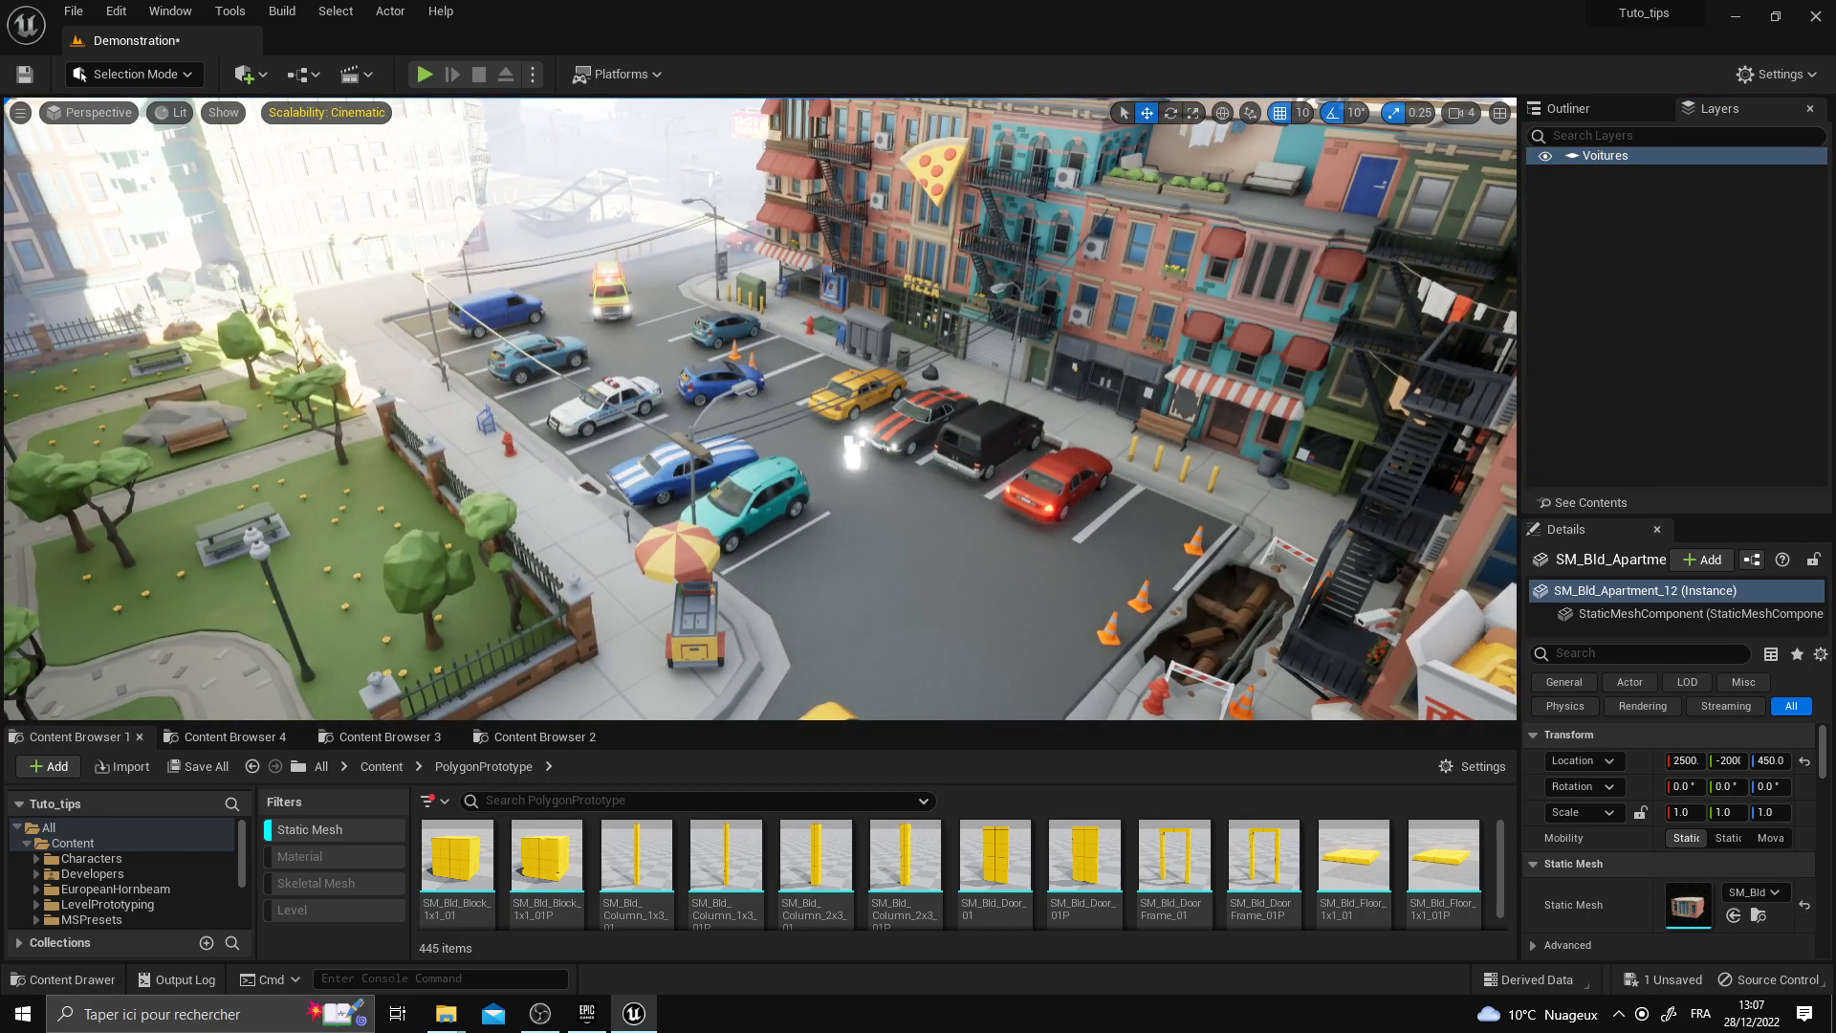
Add the teal car, red car and black van to Voitures, then select its actors
click(756, 492)
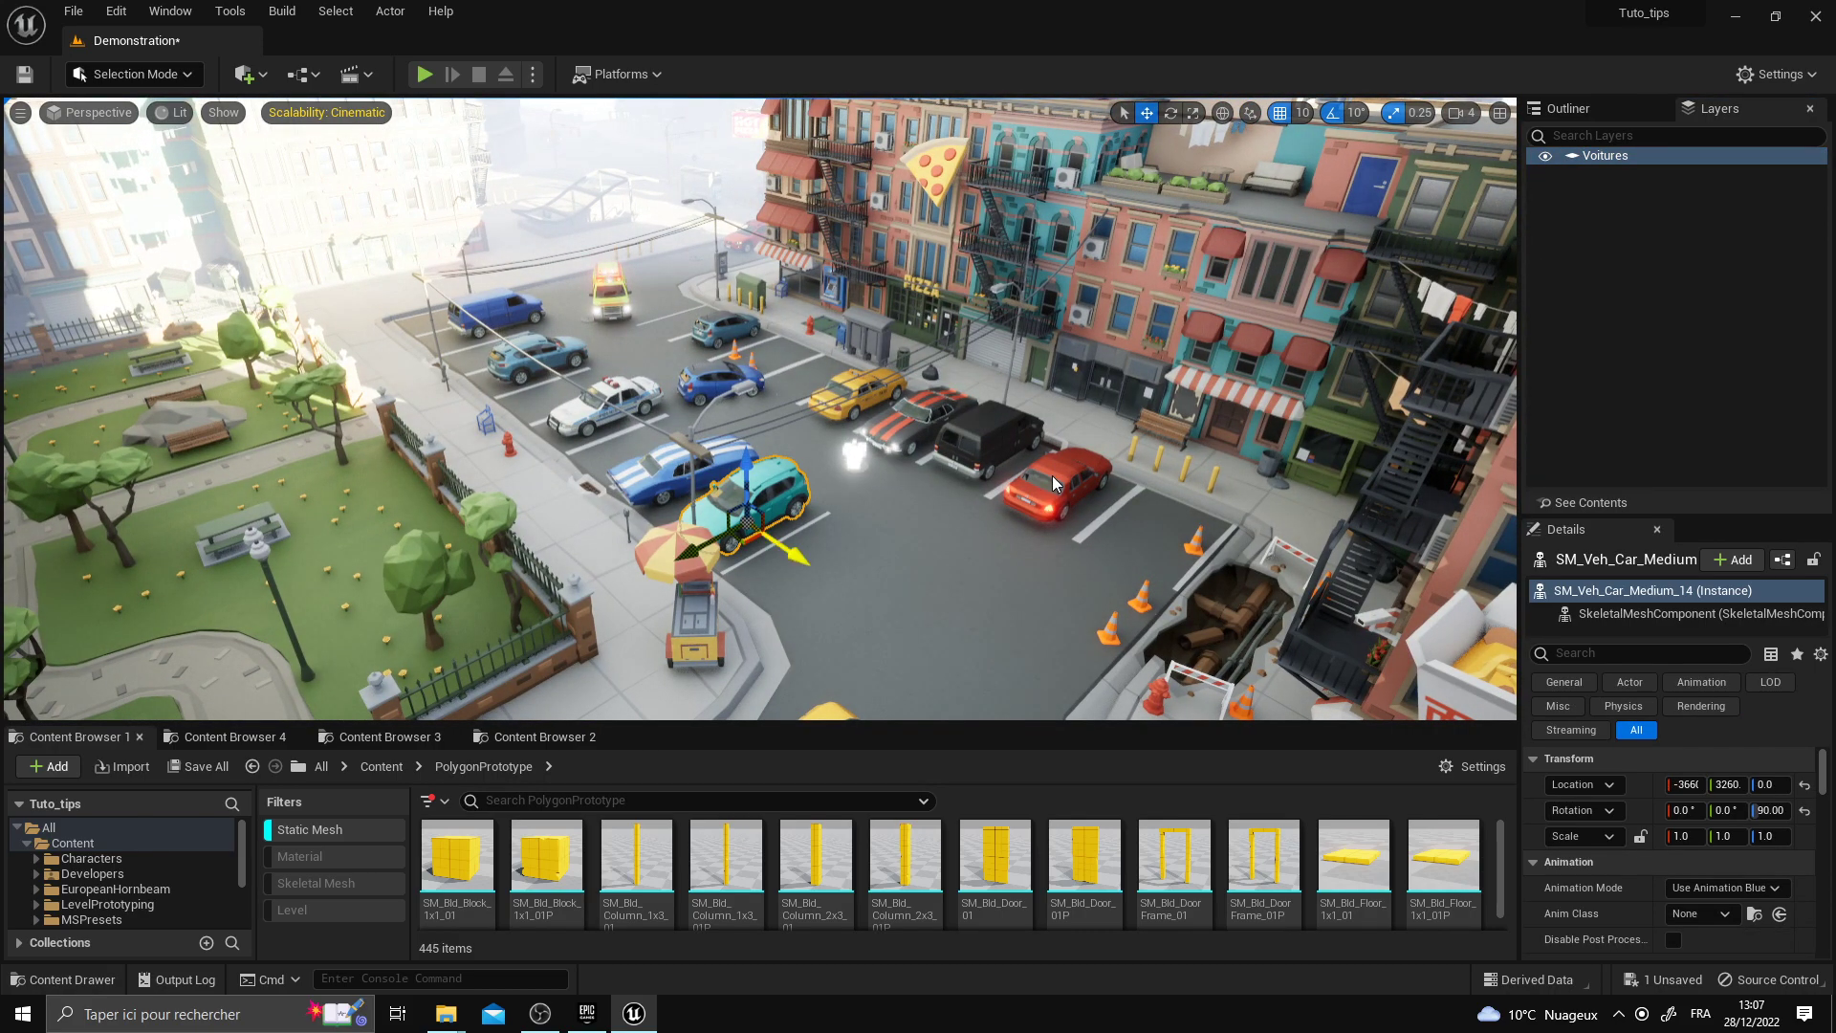
ctrl+click(1052, 474)
ctrl+click(976, 433)
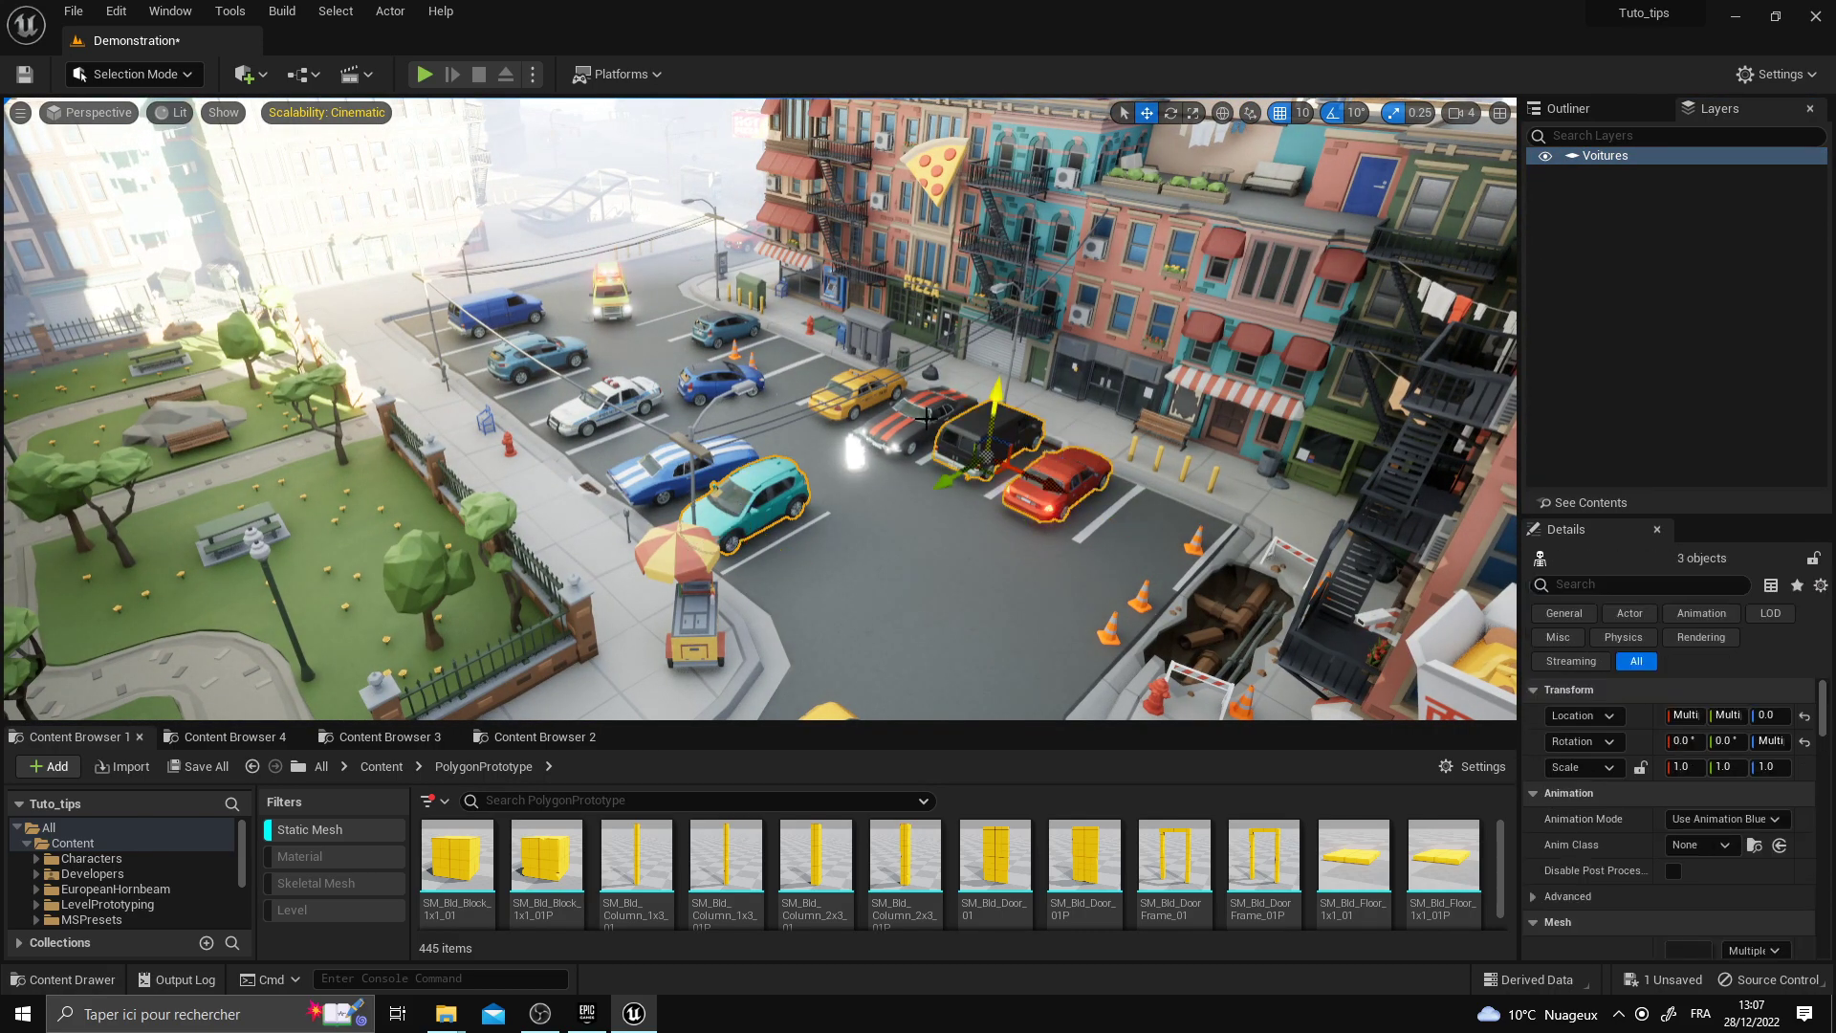
right_click(1638, 157)
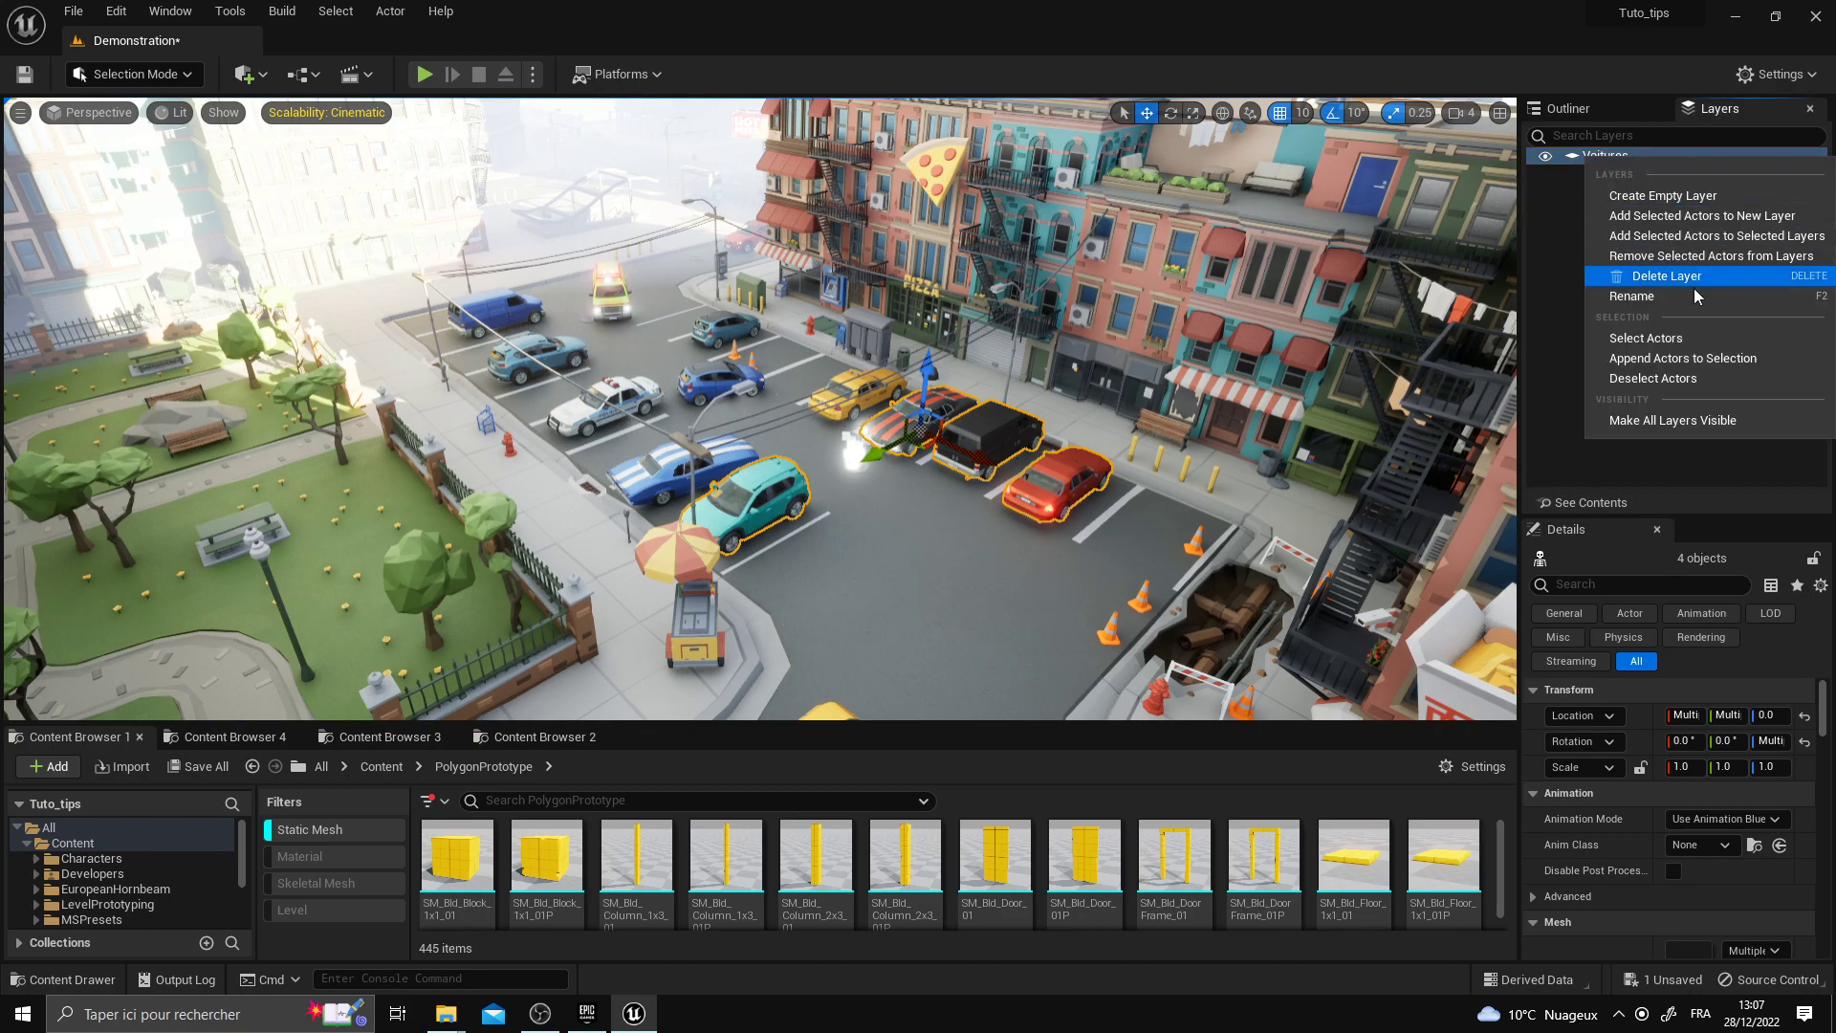
click(1679, 236)
double_click(1616, 158)
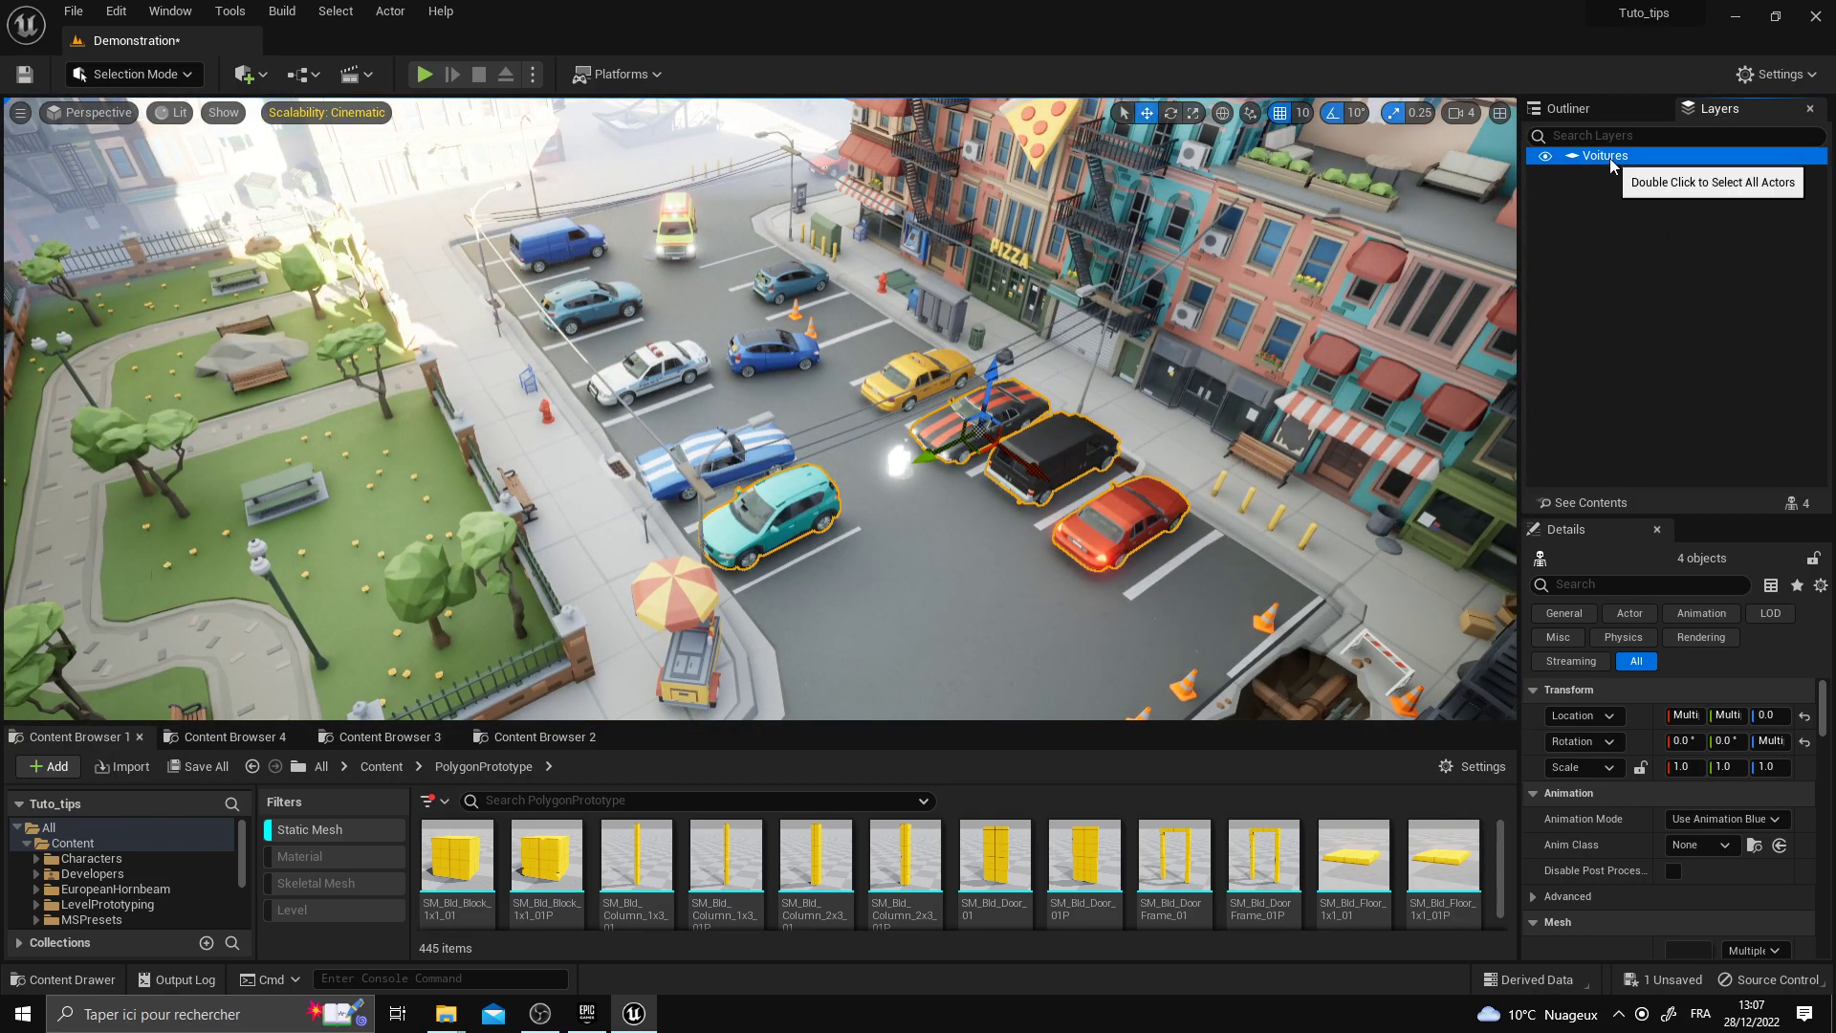
click(1546, 156)
click(1545, 156)
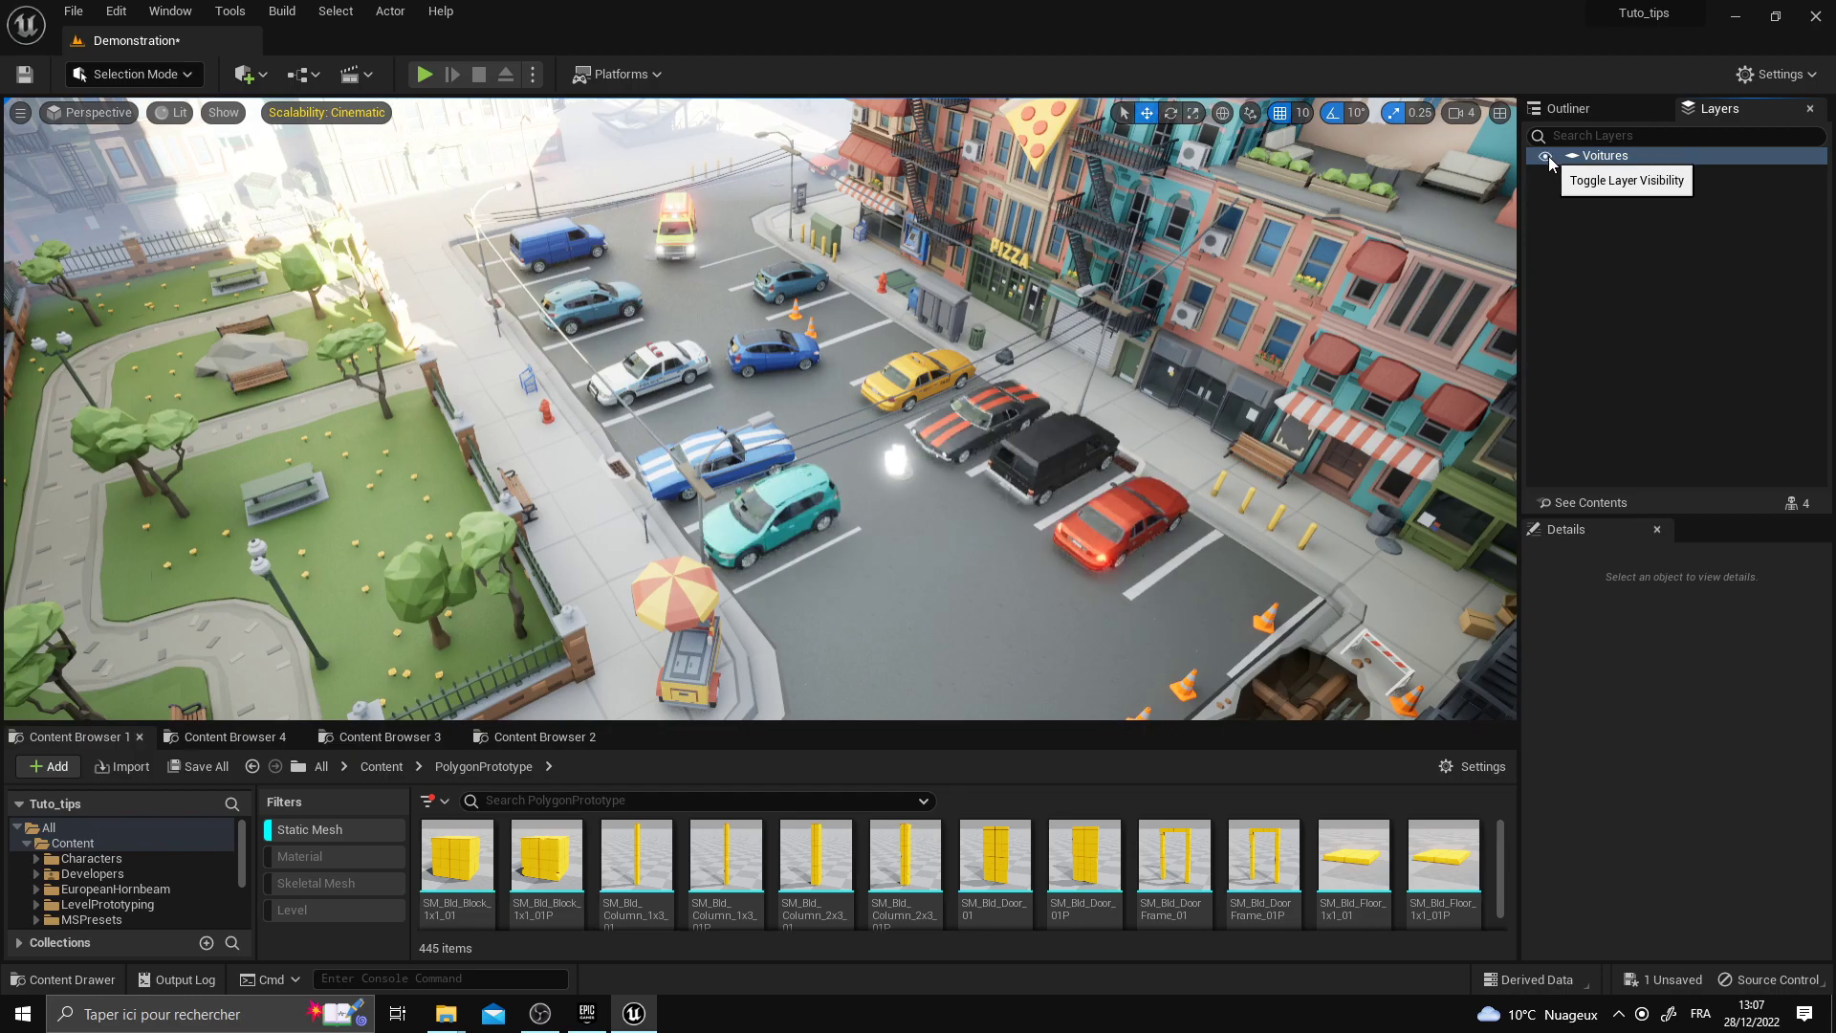
click(1546, 155)
click(1546, 156)
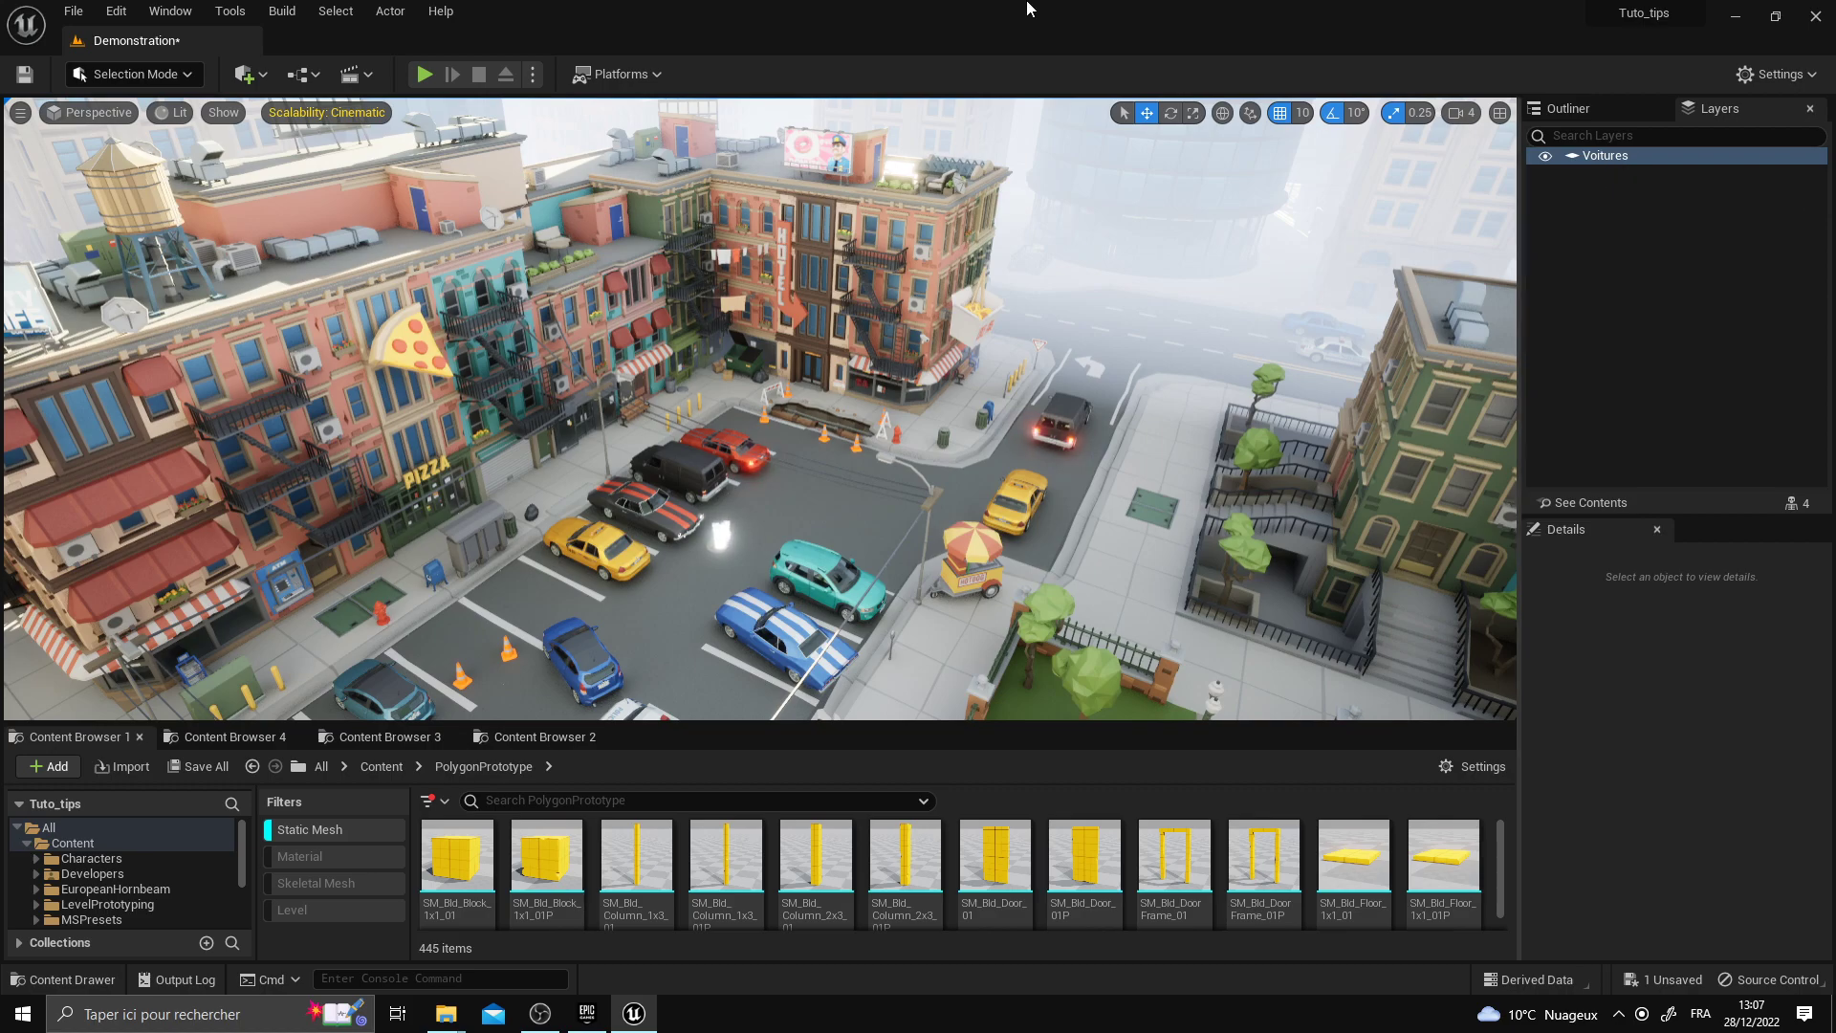
Open the Levels window, dock it beside the Layers tab, and widen the side panels
click(170, 10)
mouse_move(258, 96)
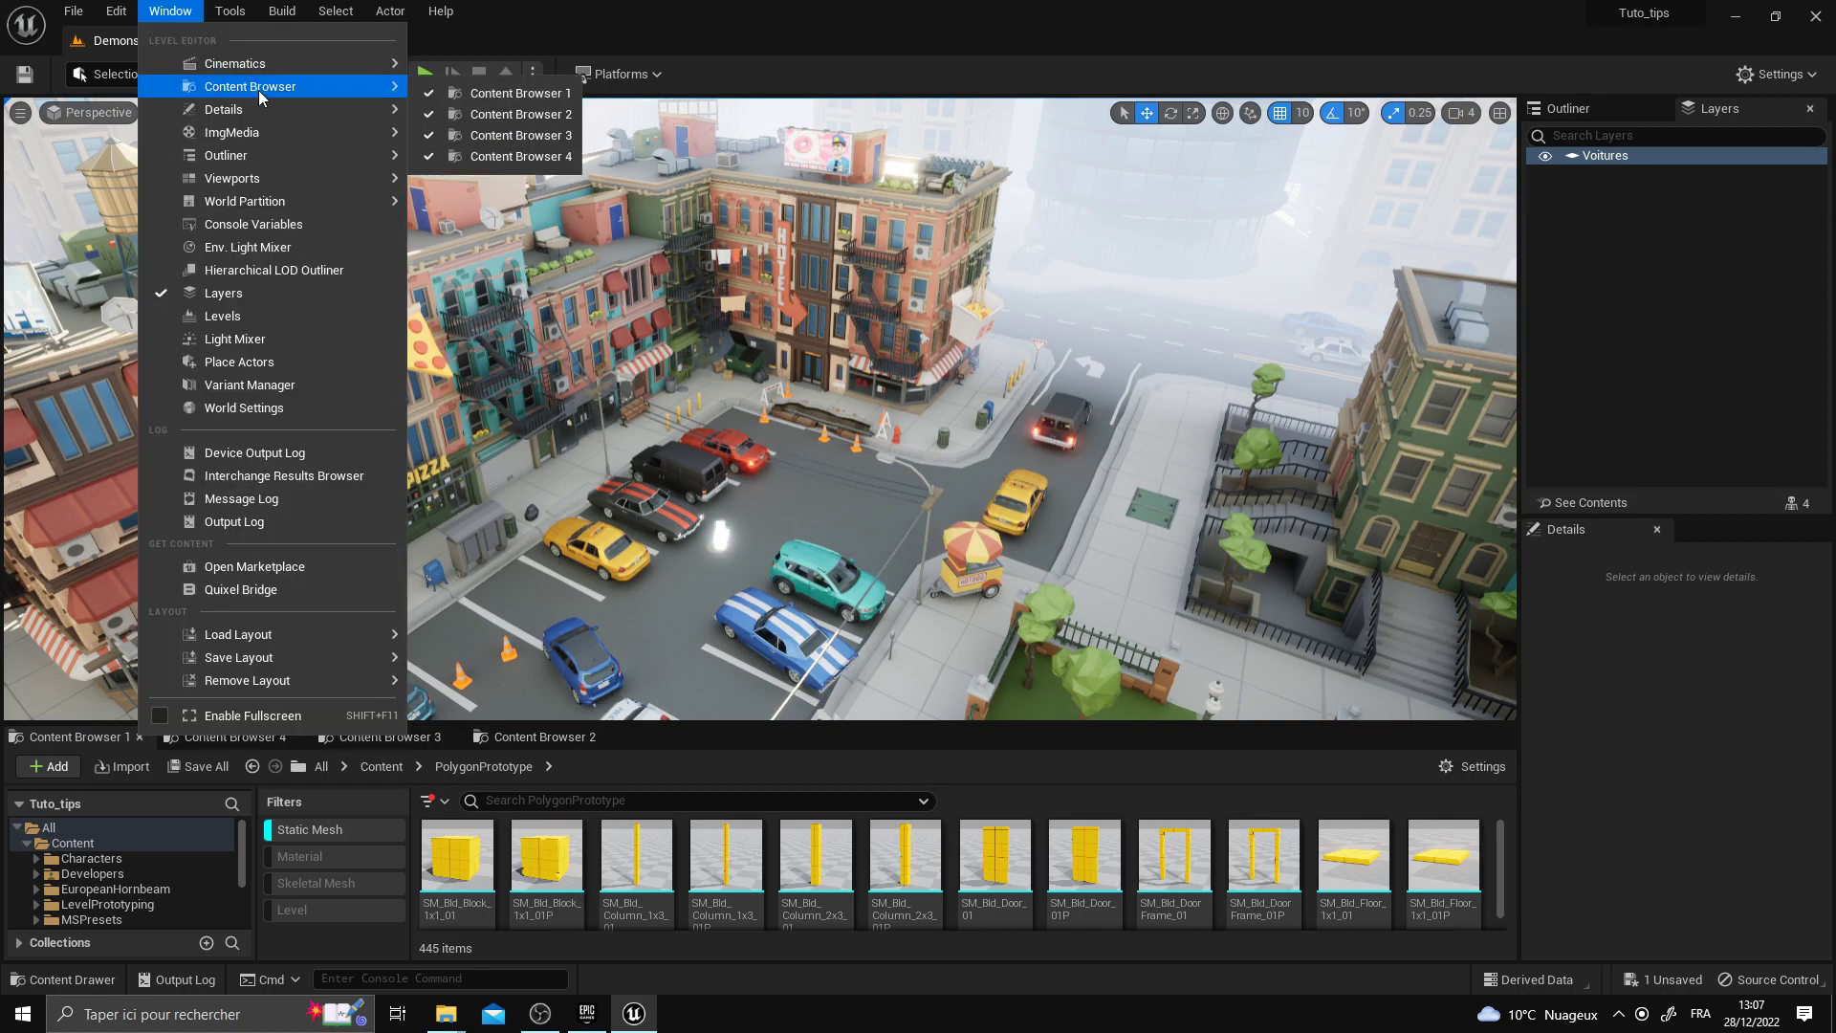
click(258, 316)
drag(521, 231, 1754, 113)
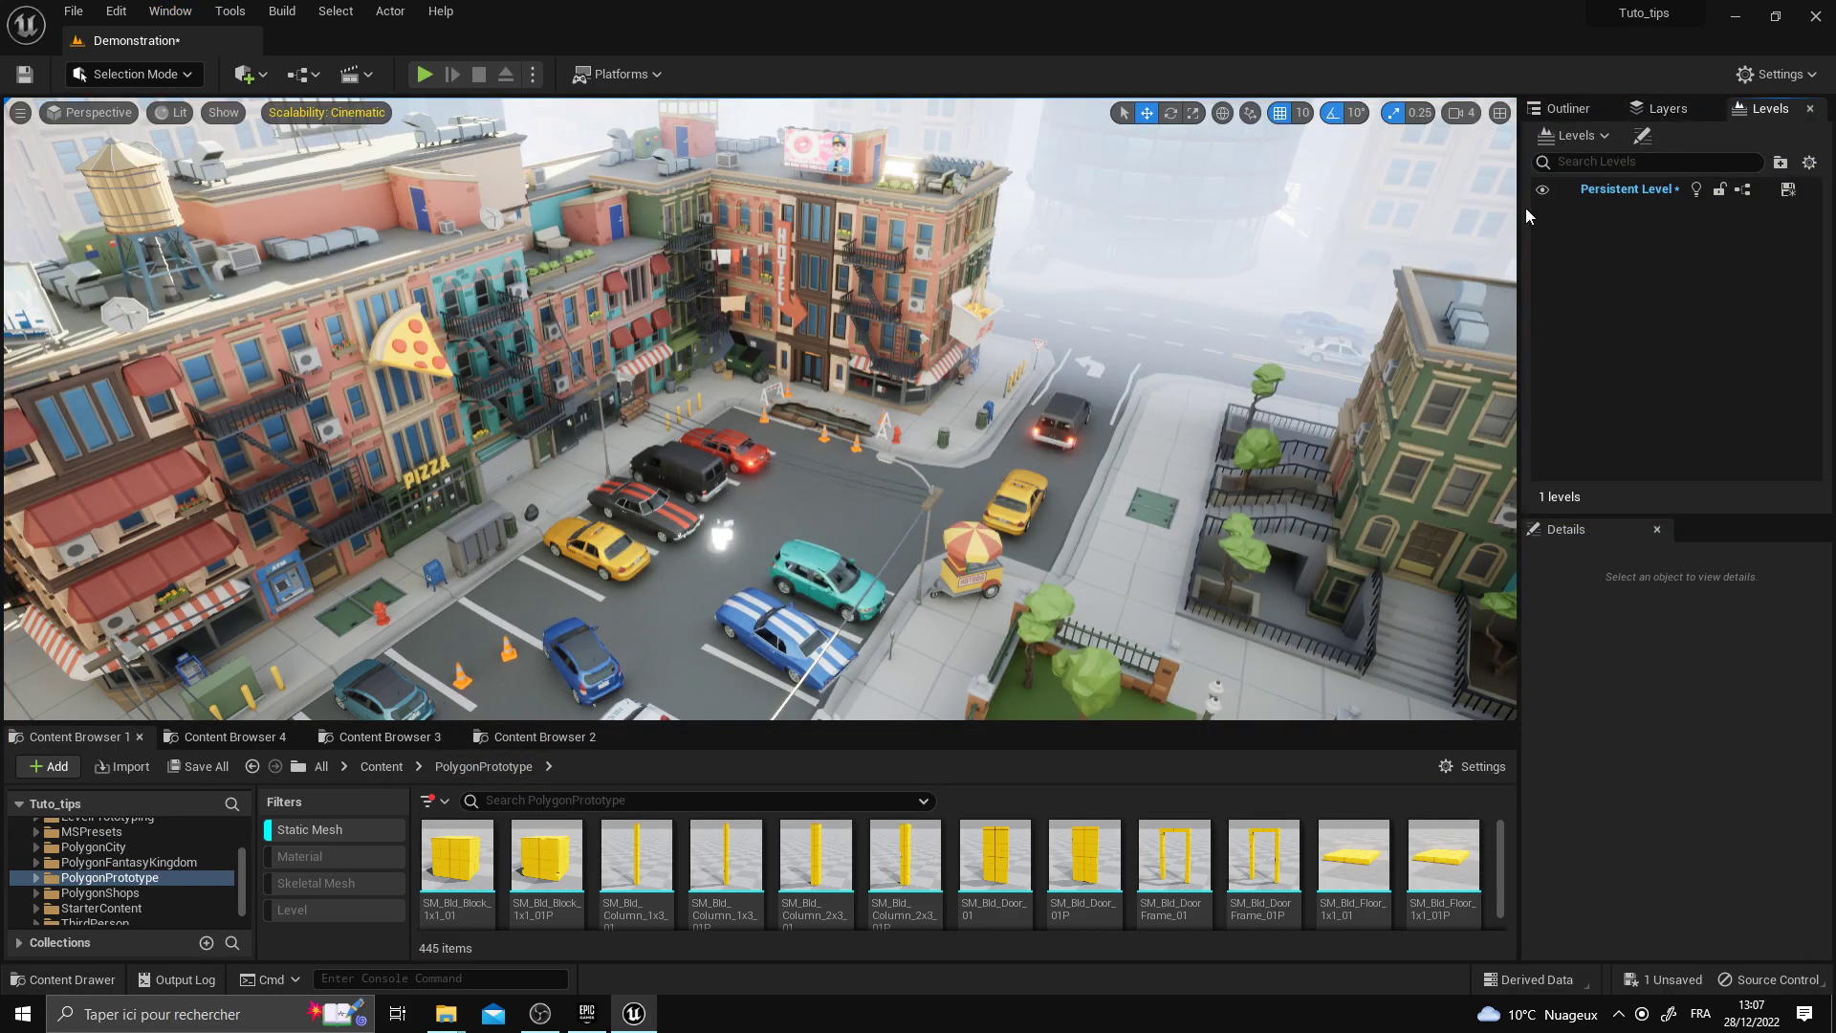
drag(1522, 208, 1291, 239)
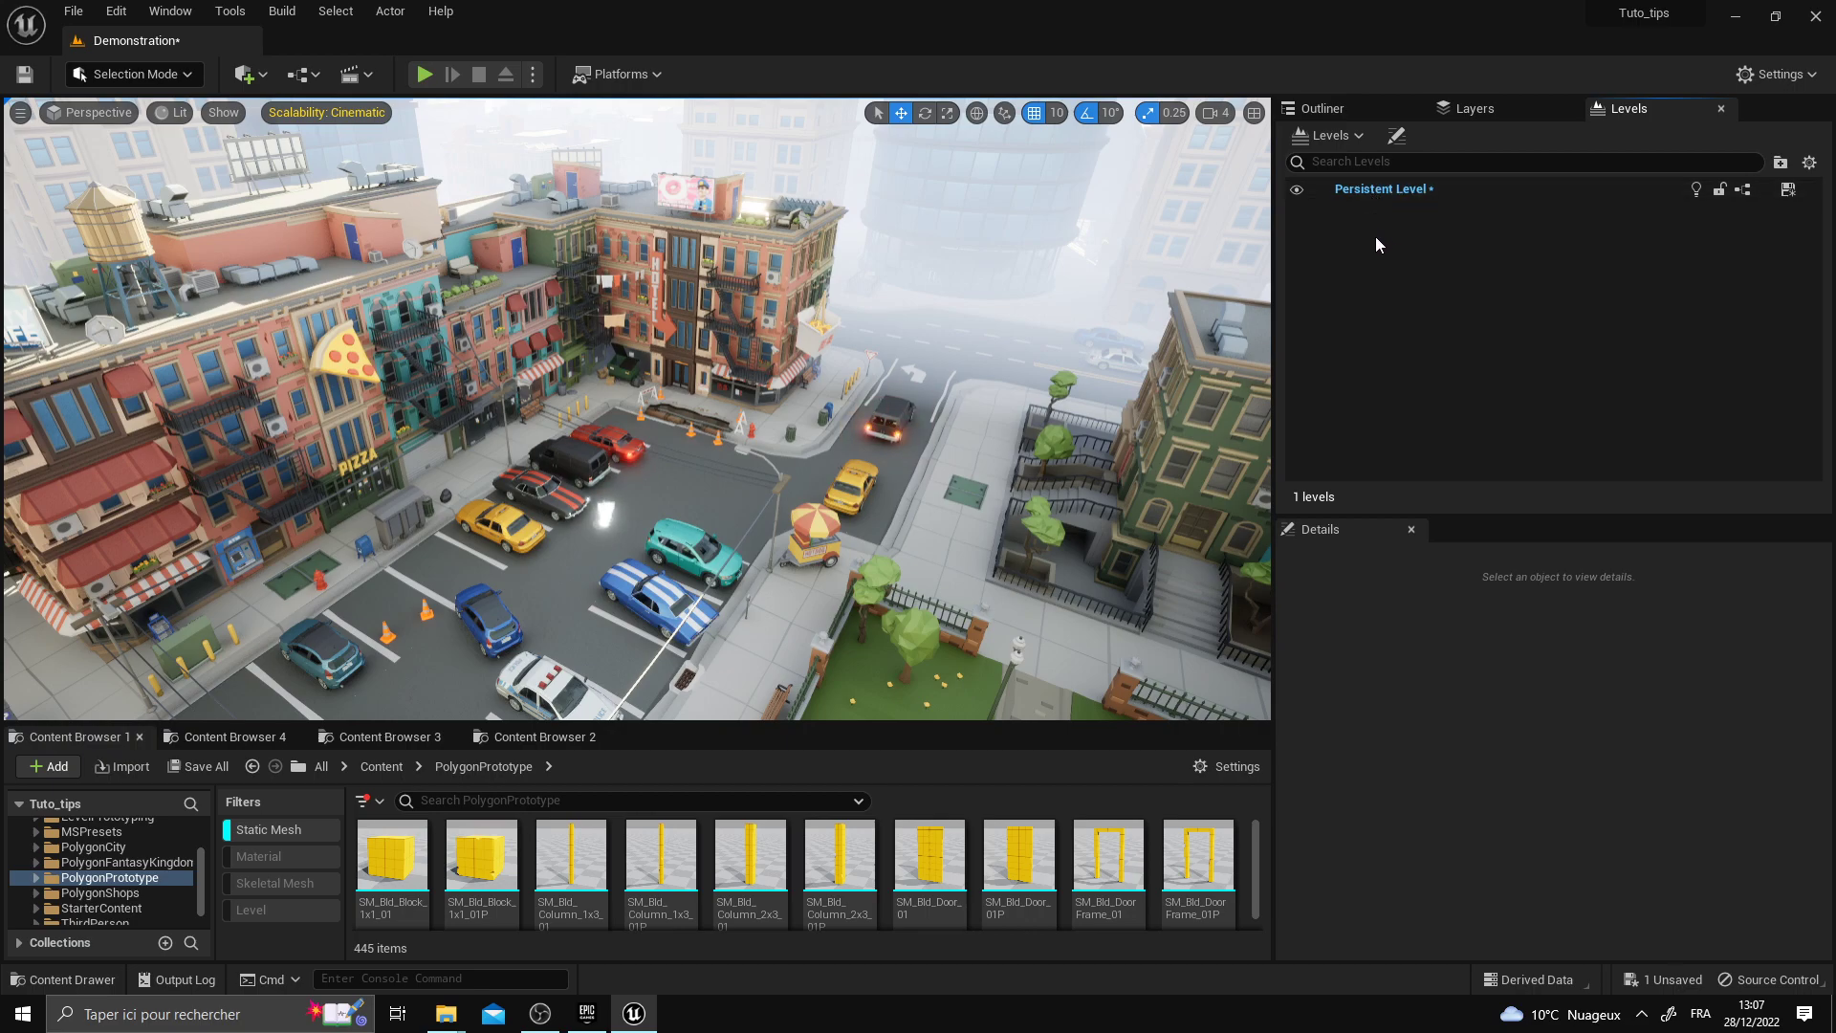
Move the view toward the parking lot and PIZZA building, then switch back to the Layers tab
right_drag(811, 329, 650, 395)
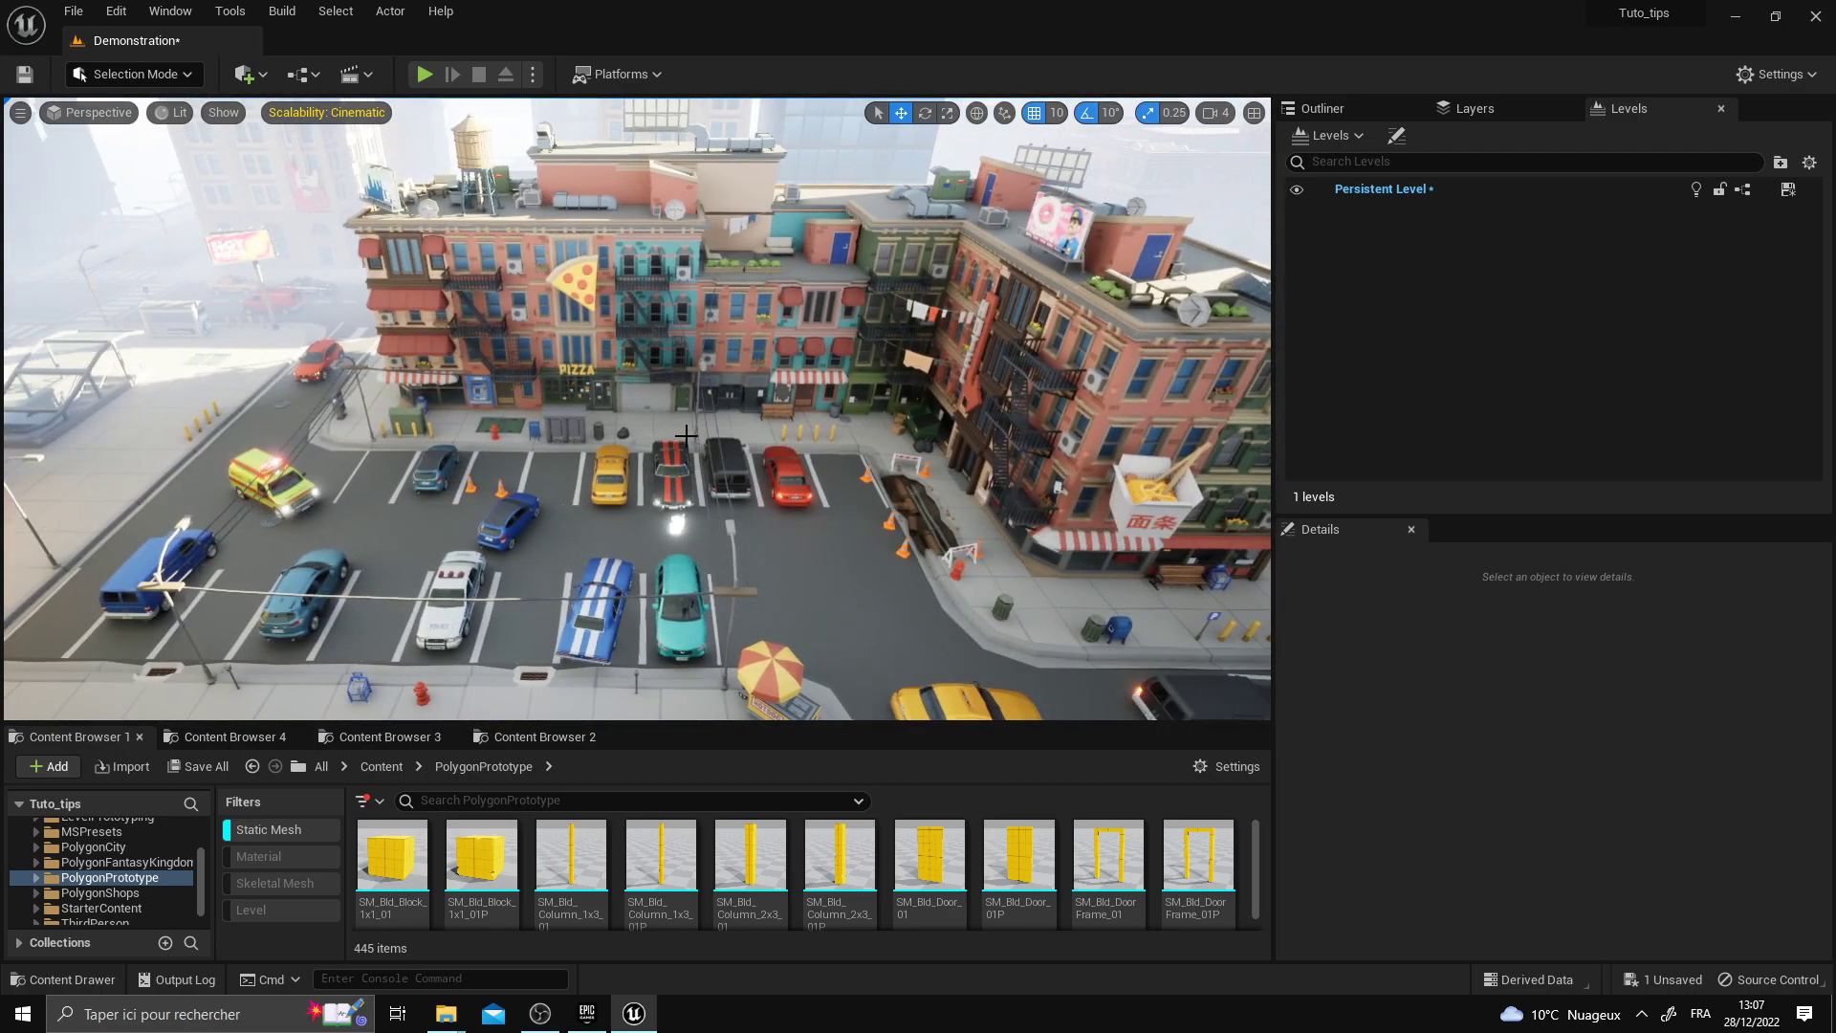
right_drag(689, 432, 574, 433)
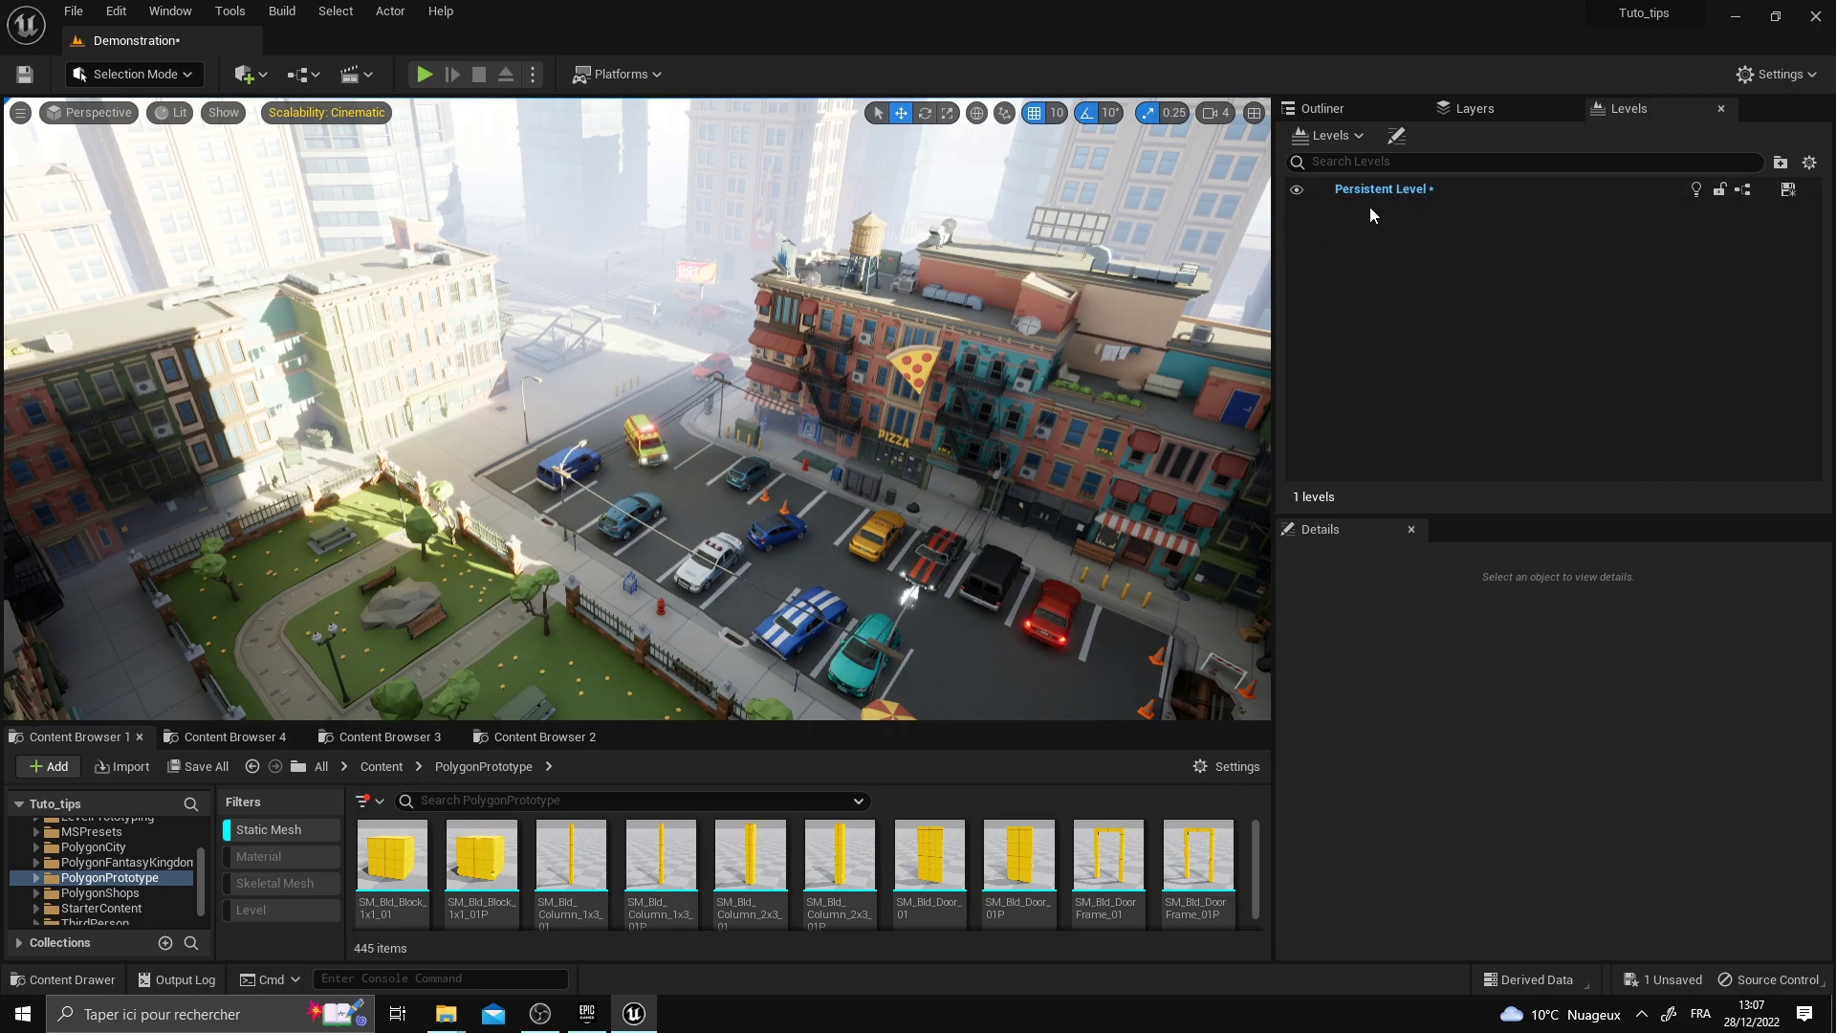
key(Up)
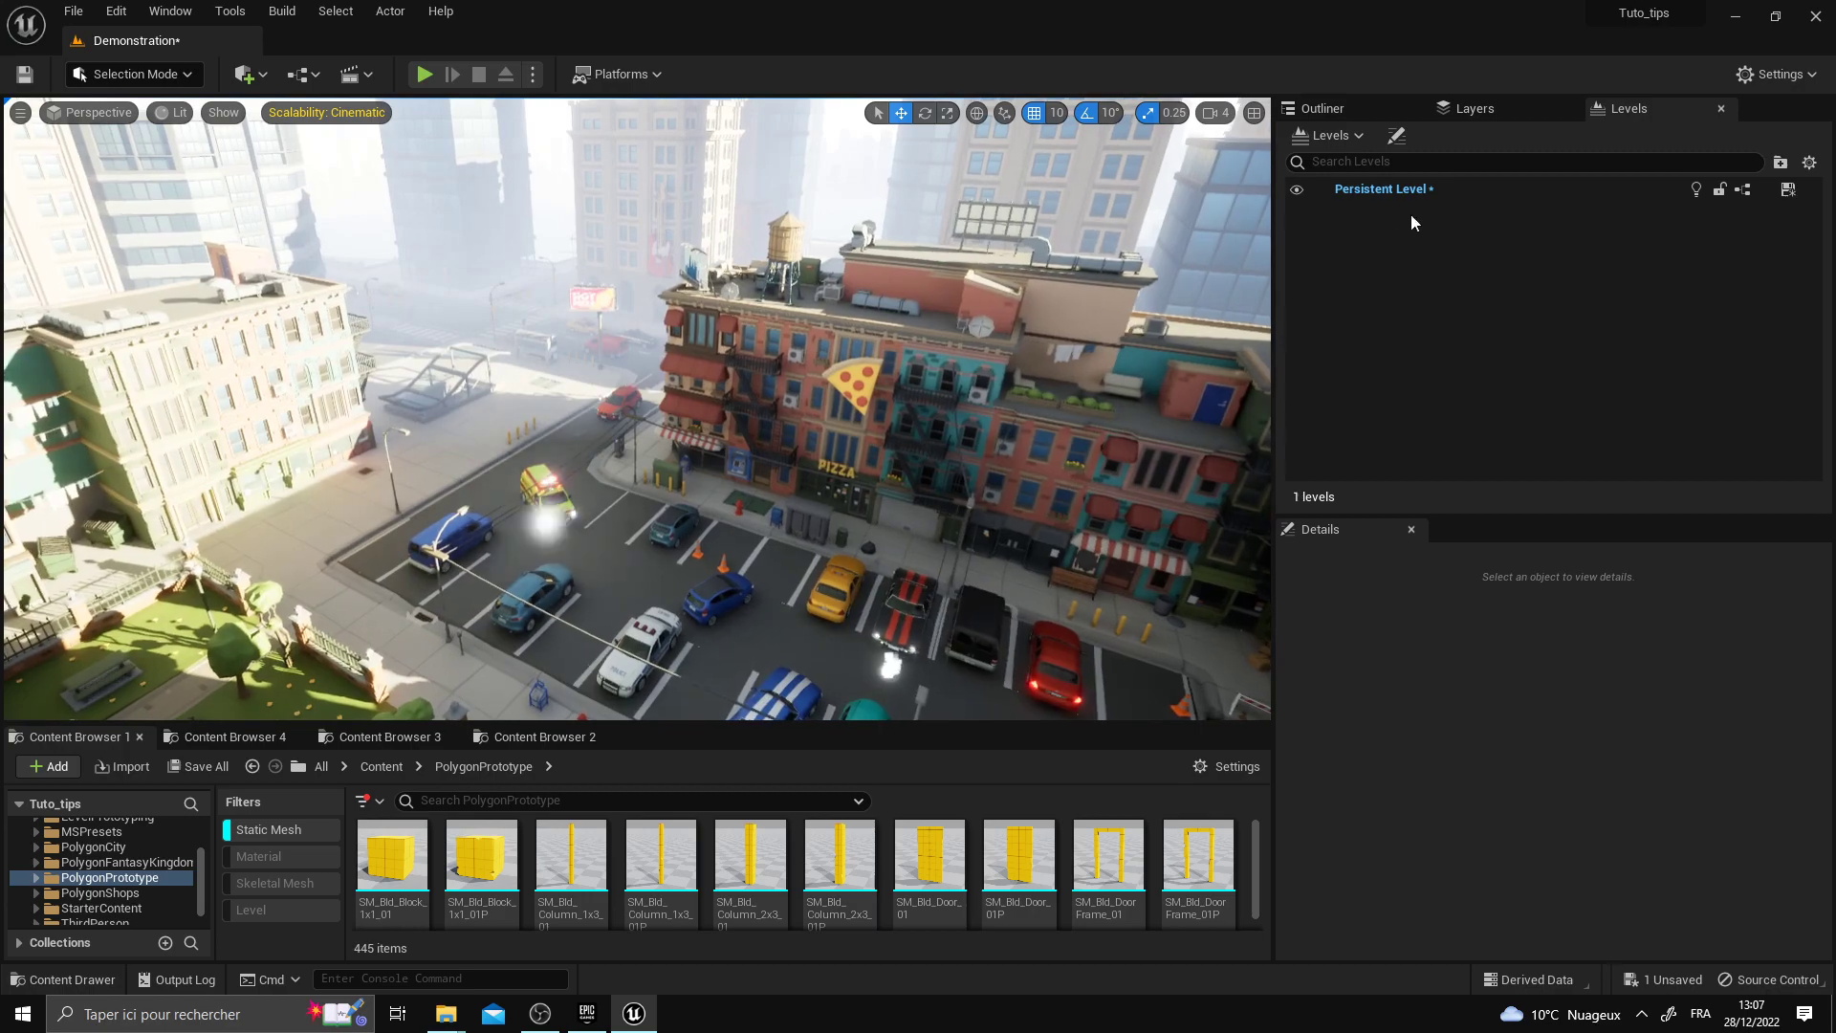
key(1)
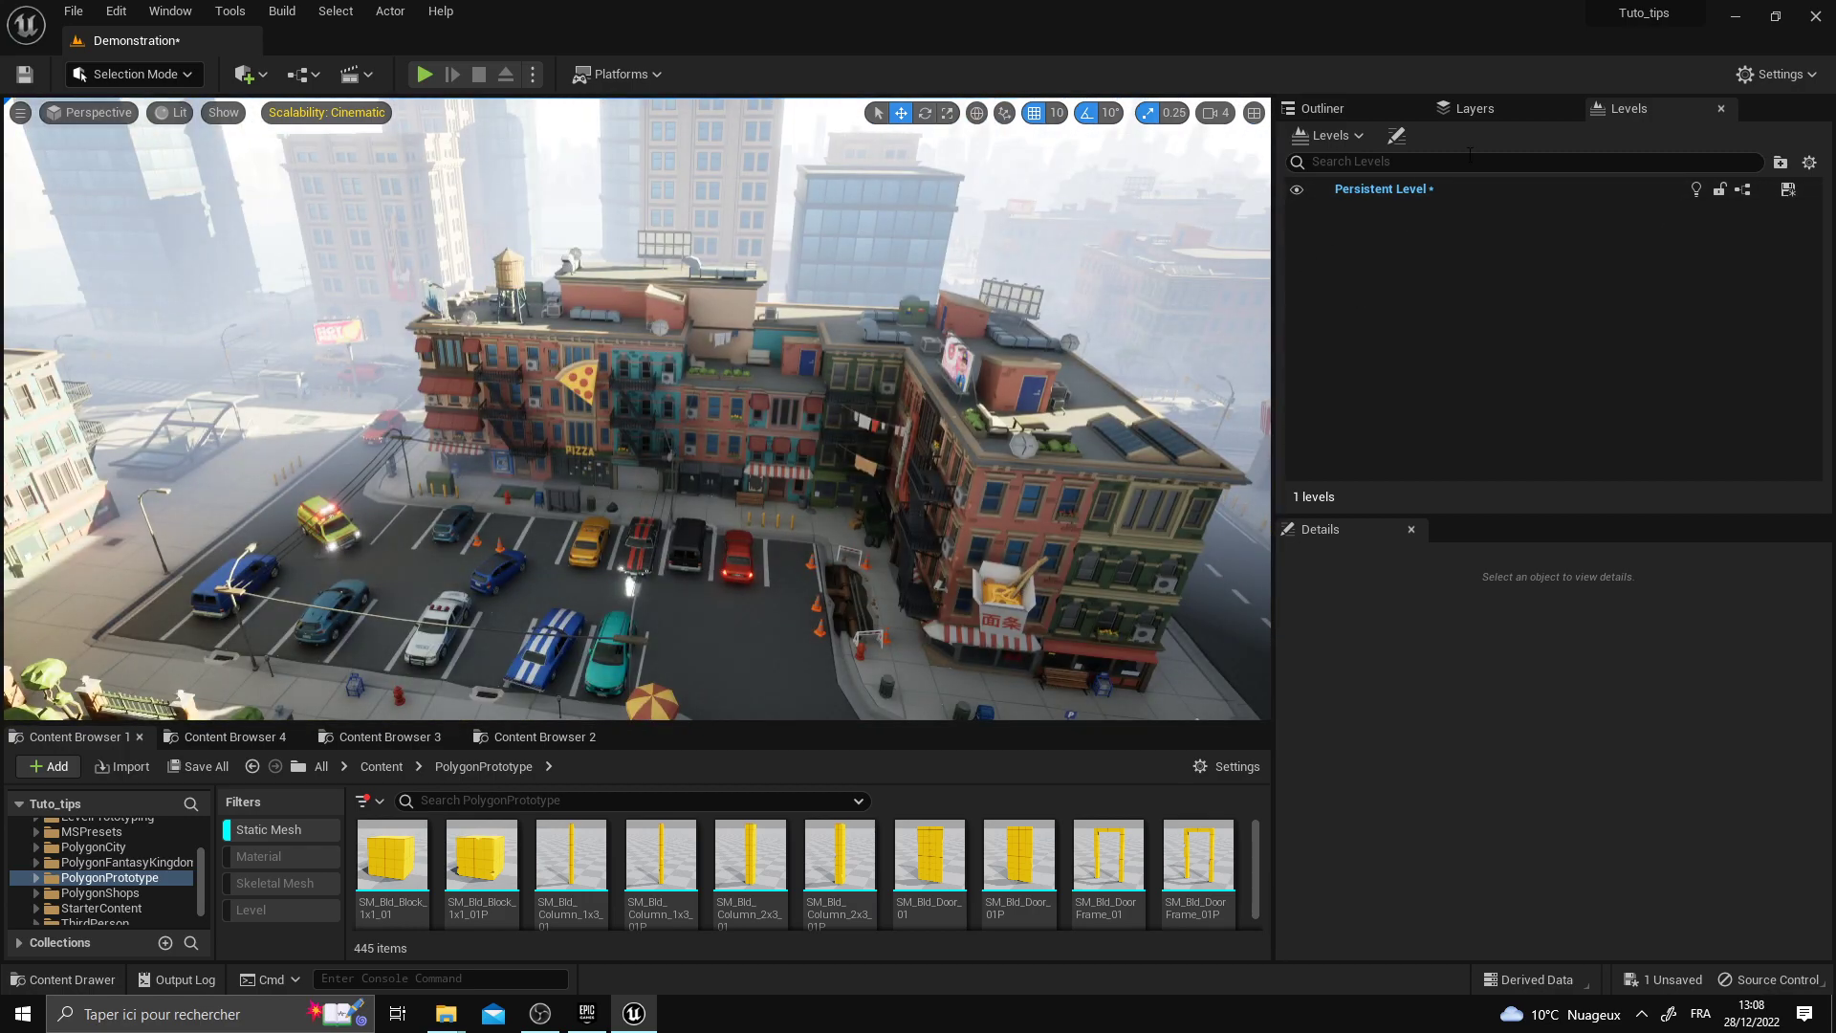
click(1474, 112)
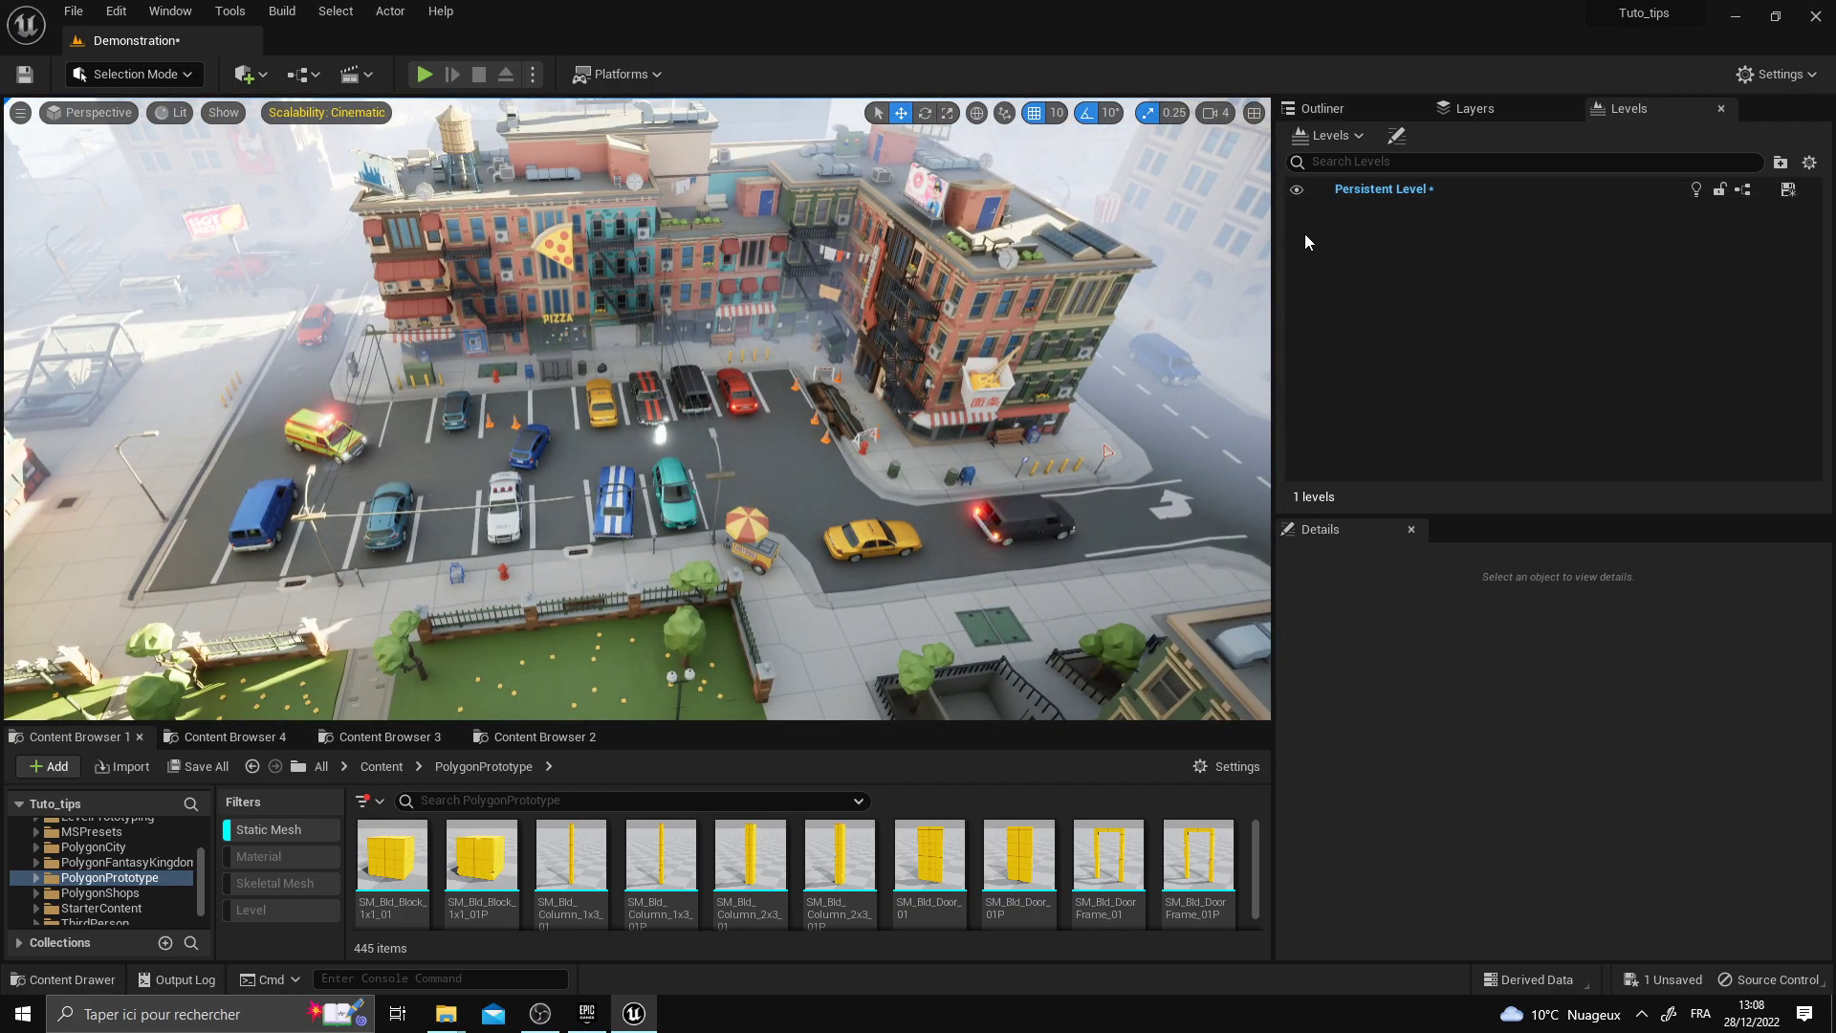
click(1473, 108)
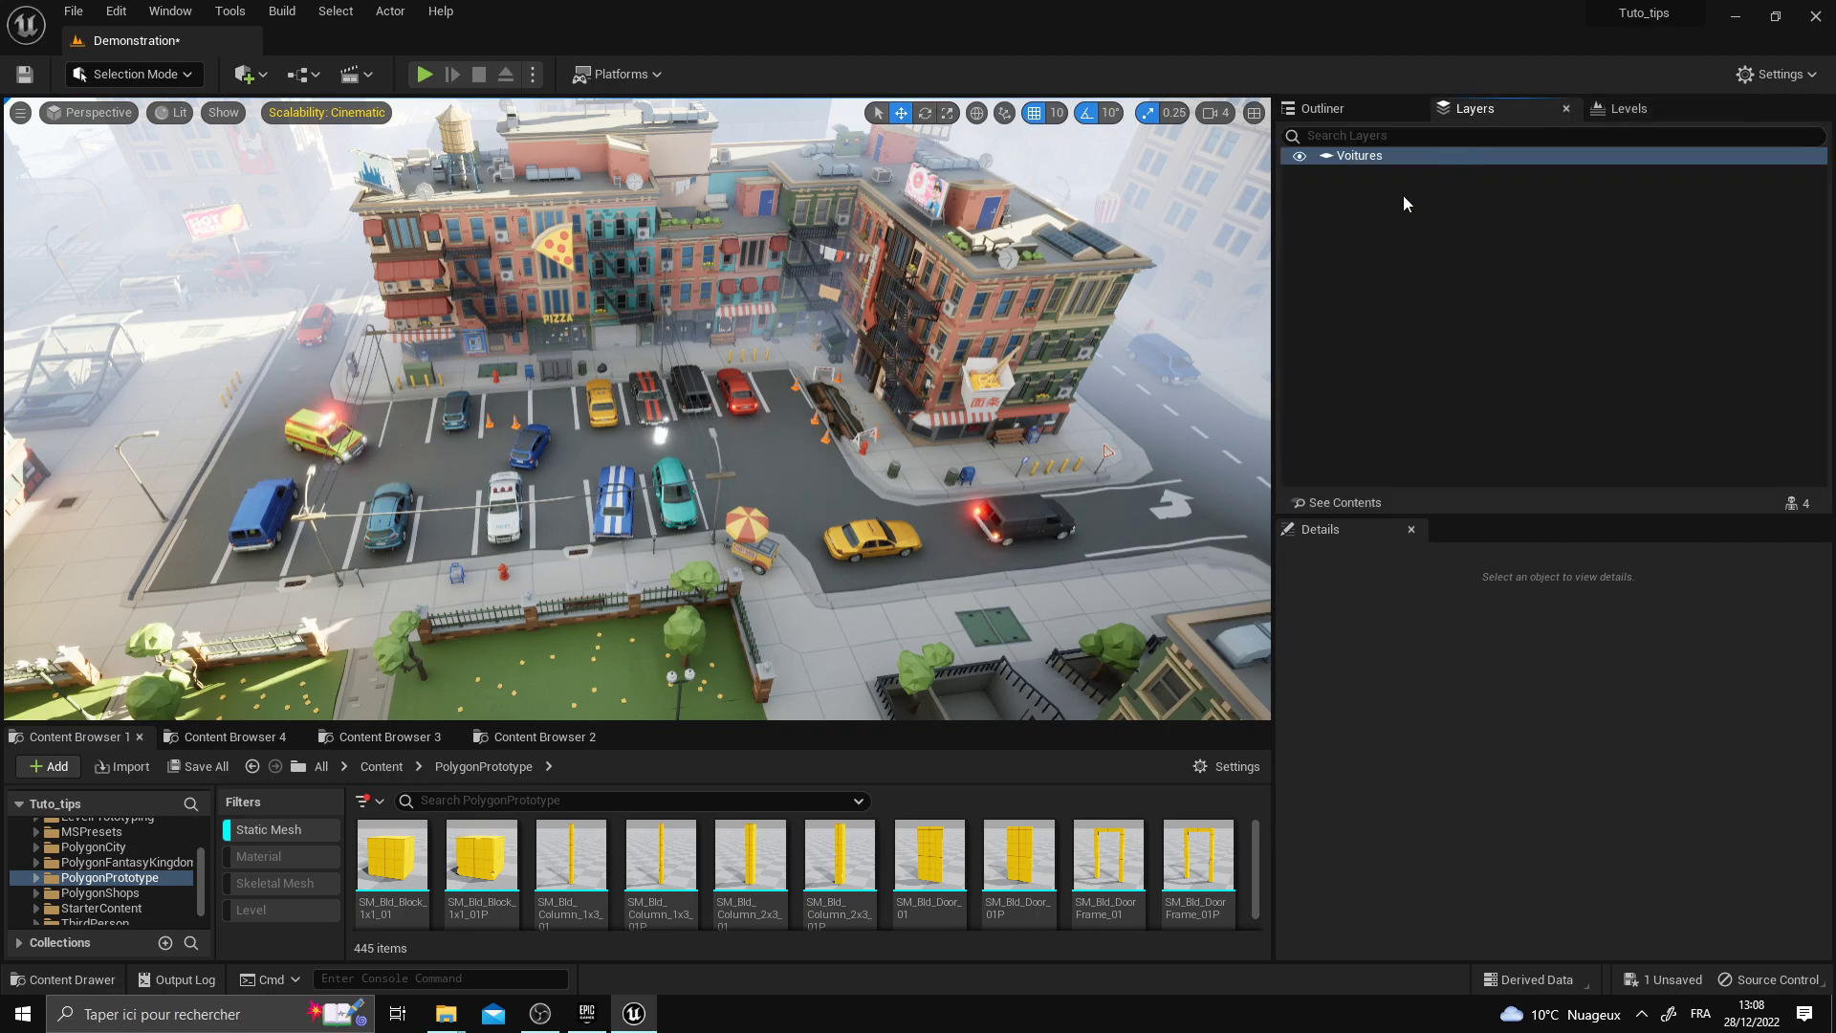
Select the Voitures layer and toggle its visibility off and back on
click(1365, 156)
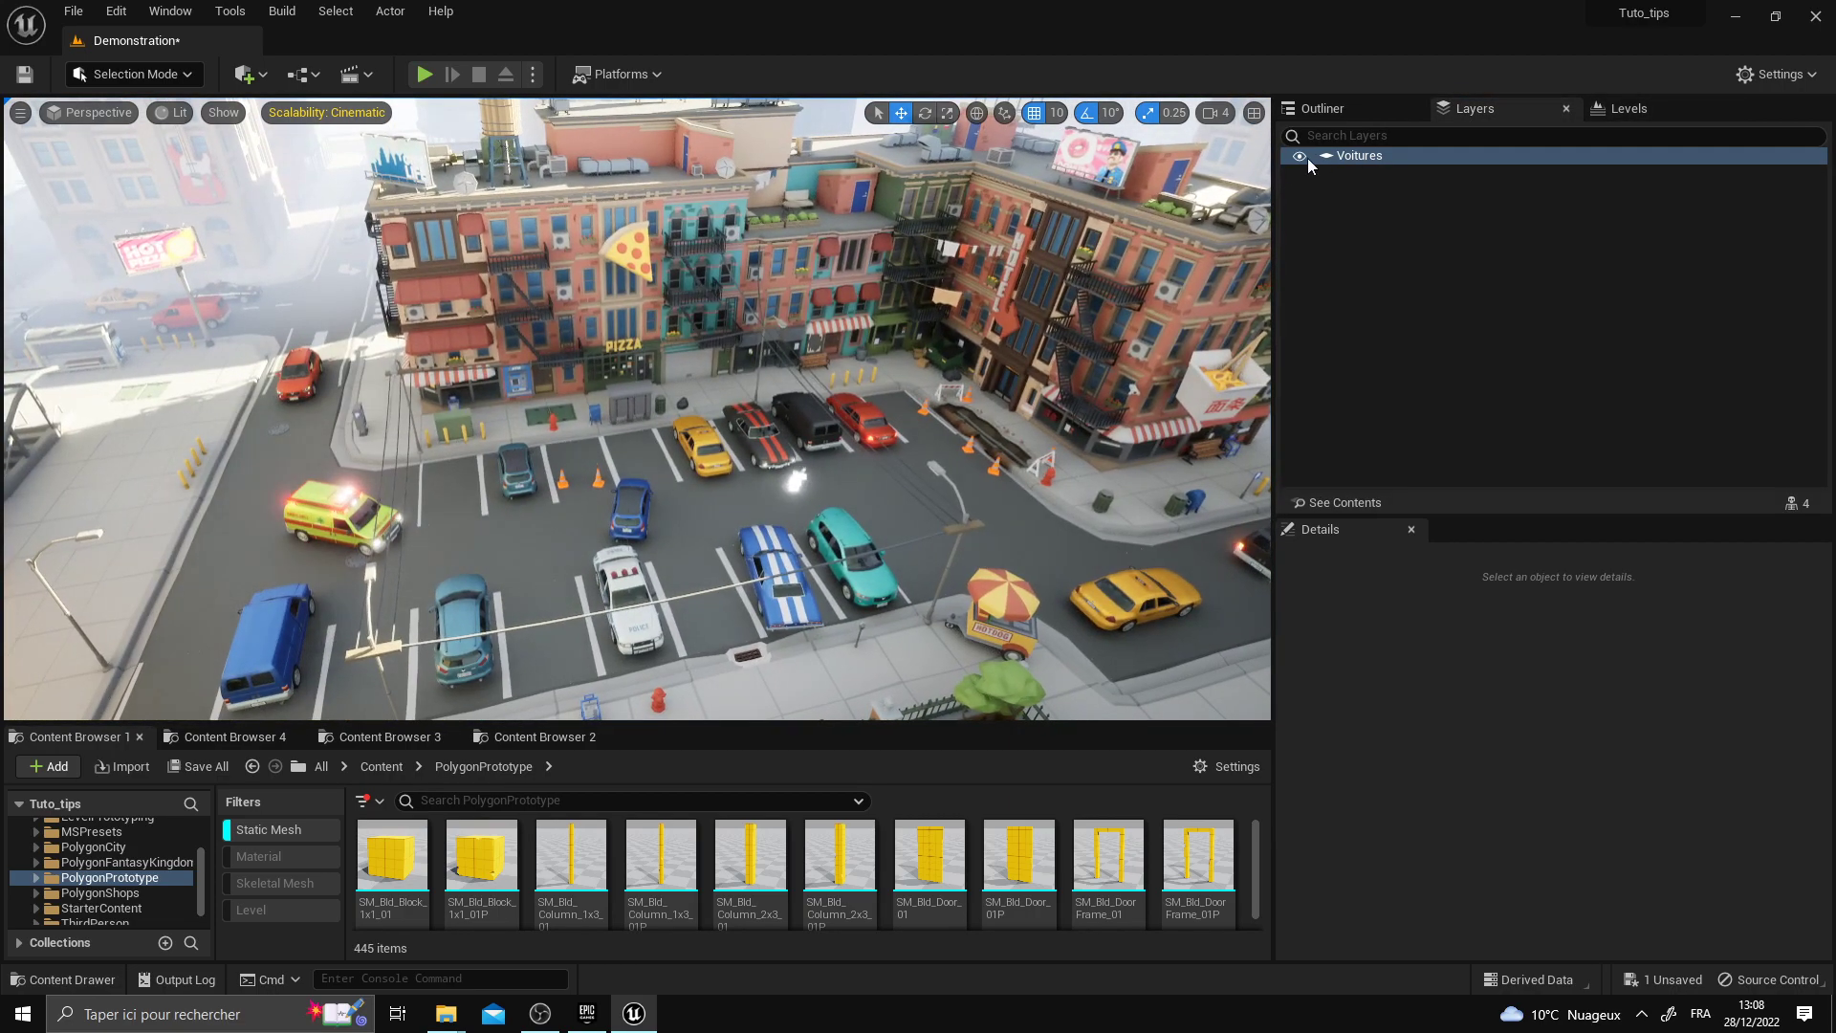
click(1300, 156)
click(1300, 156)
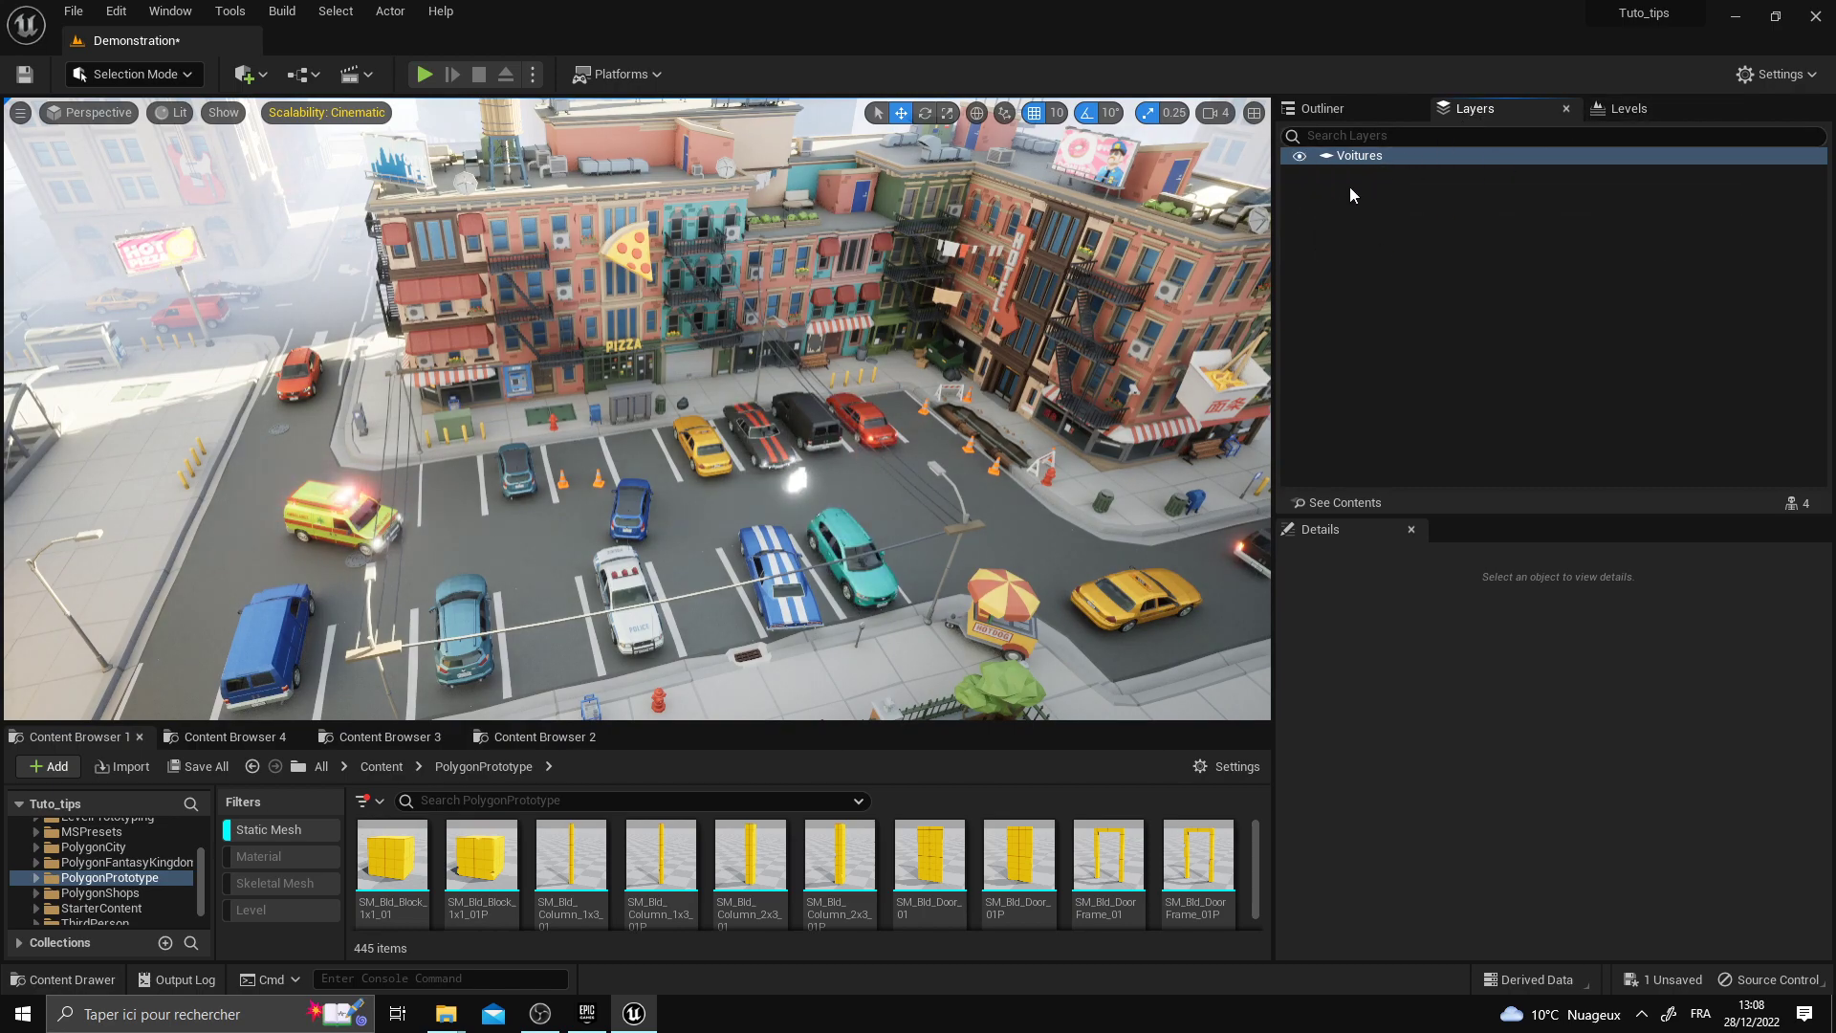
click(1377, 156)
Select more parked cars, including the blue one, and add them to the Voitures layer
click(699, 434)
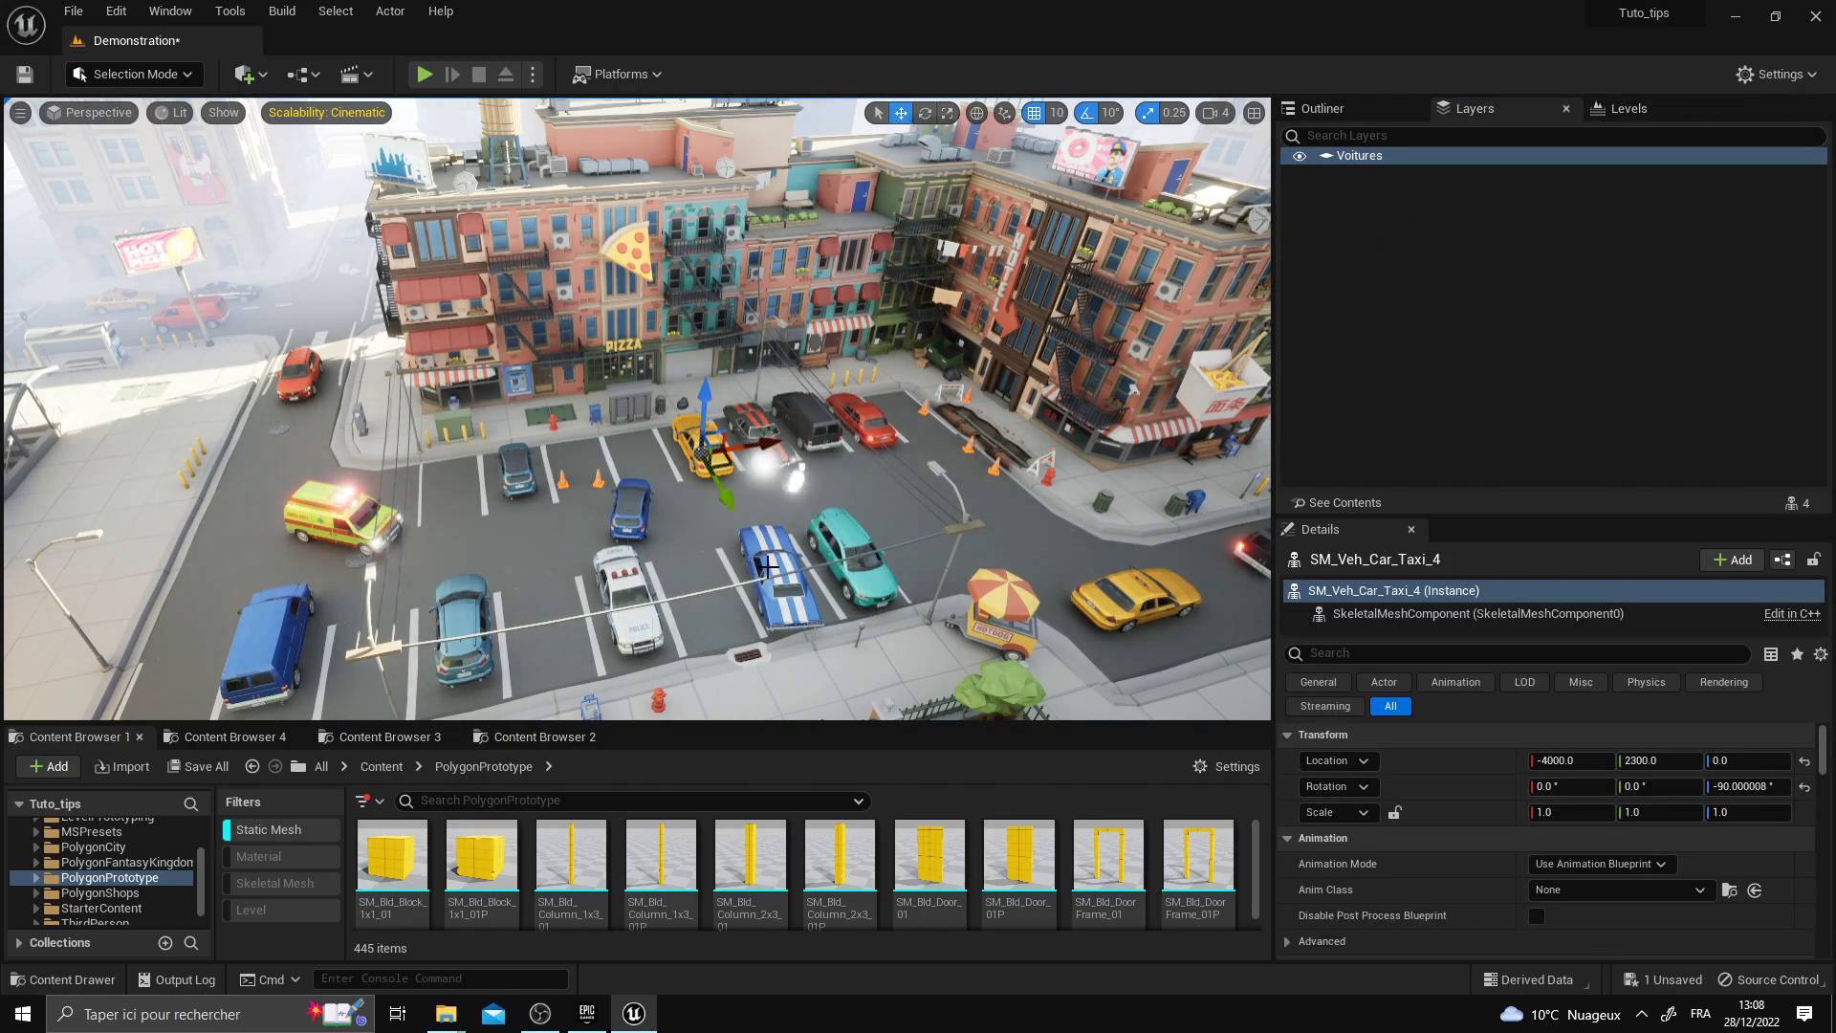
ctrl+click(780, 578)
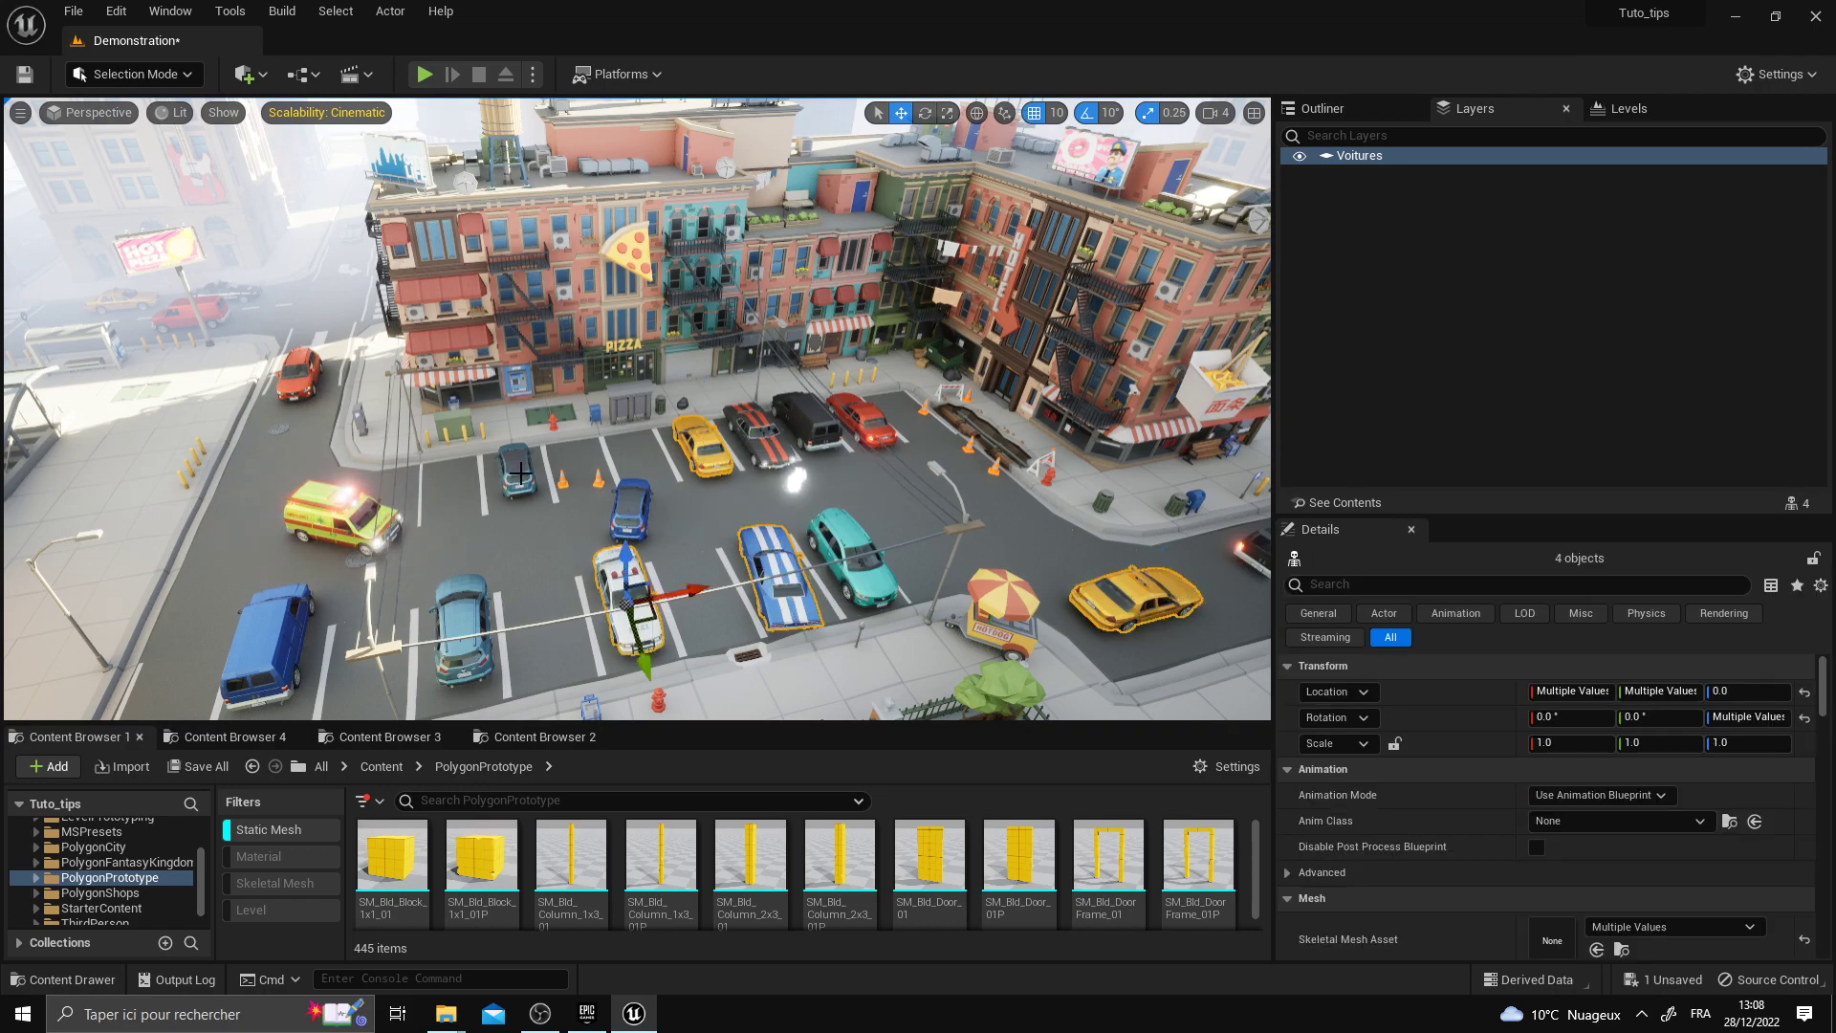
ctrl+click(458, 608)
right_click(1368, 156)
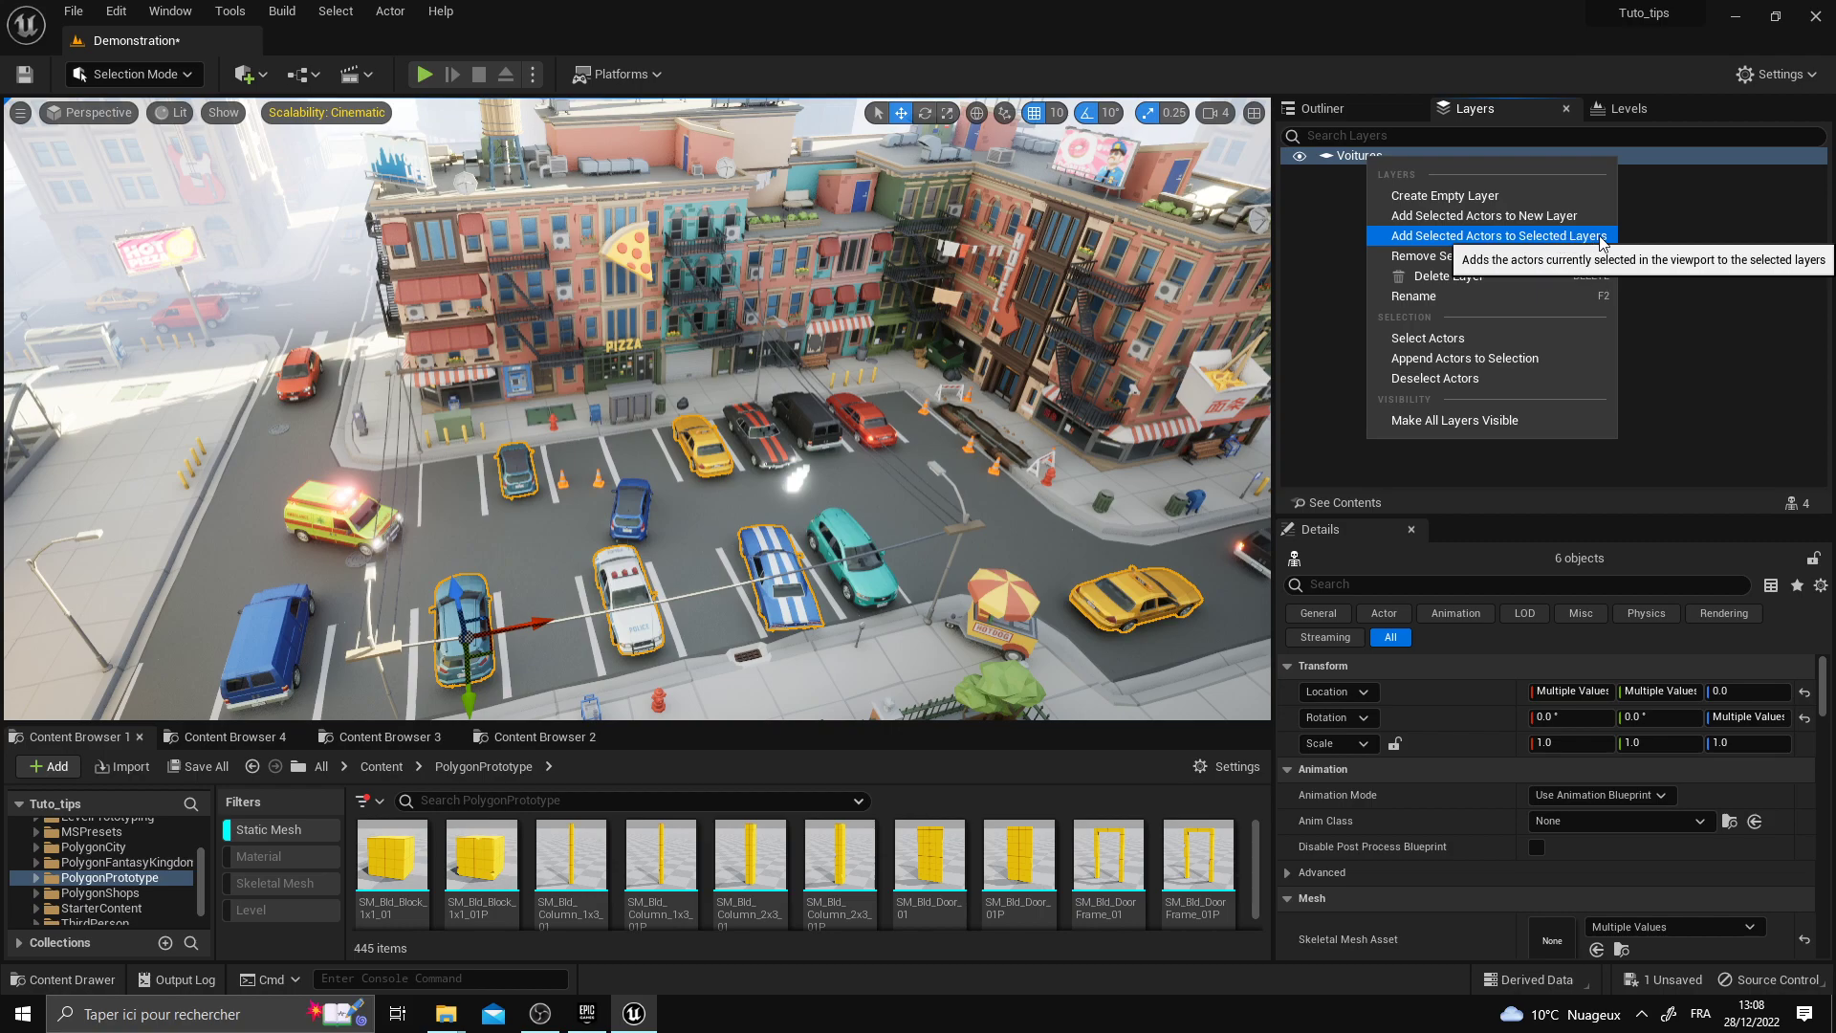
click(1554, 239)
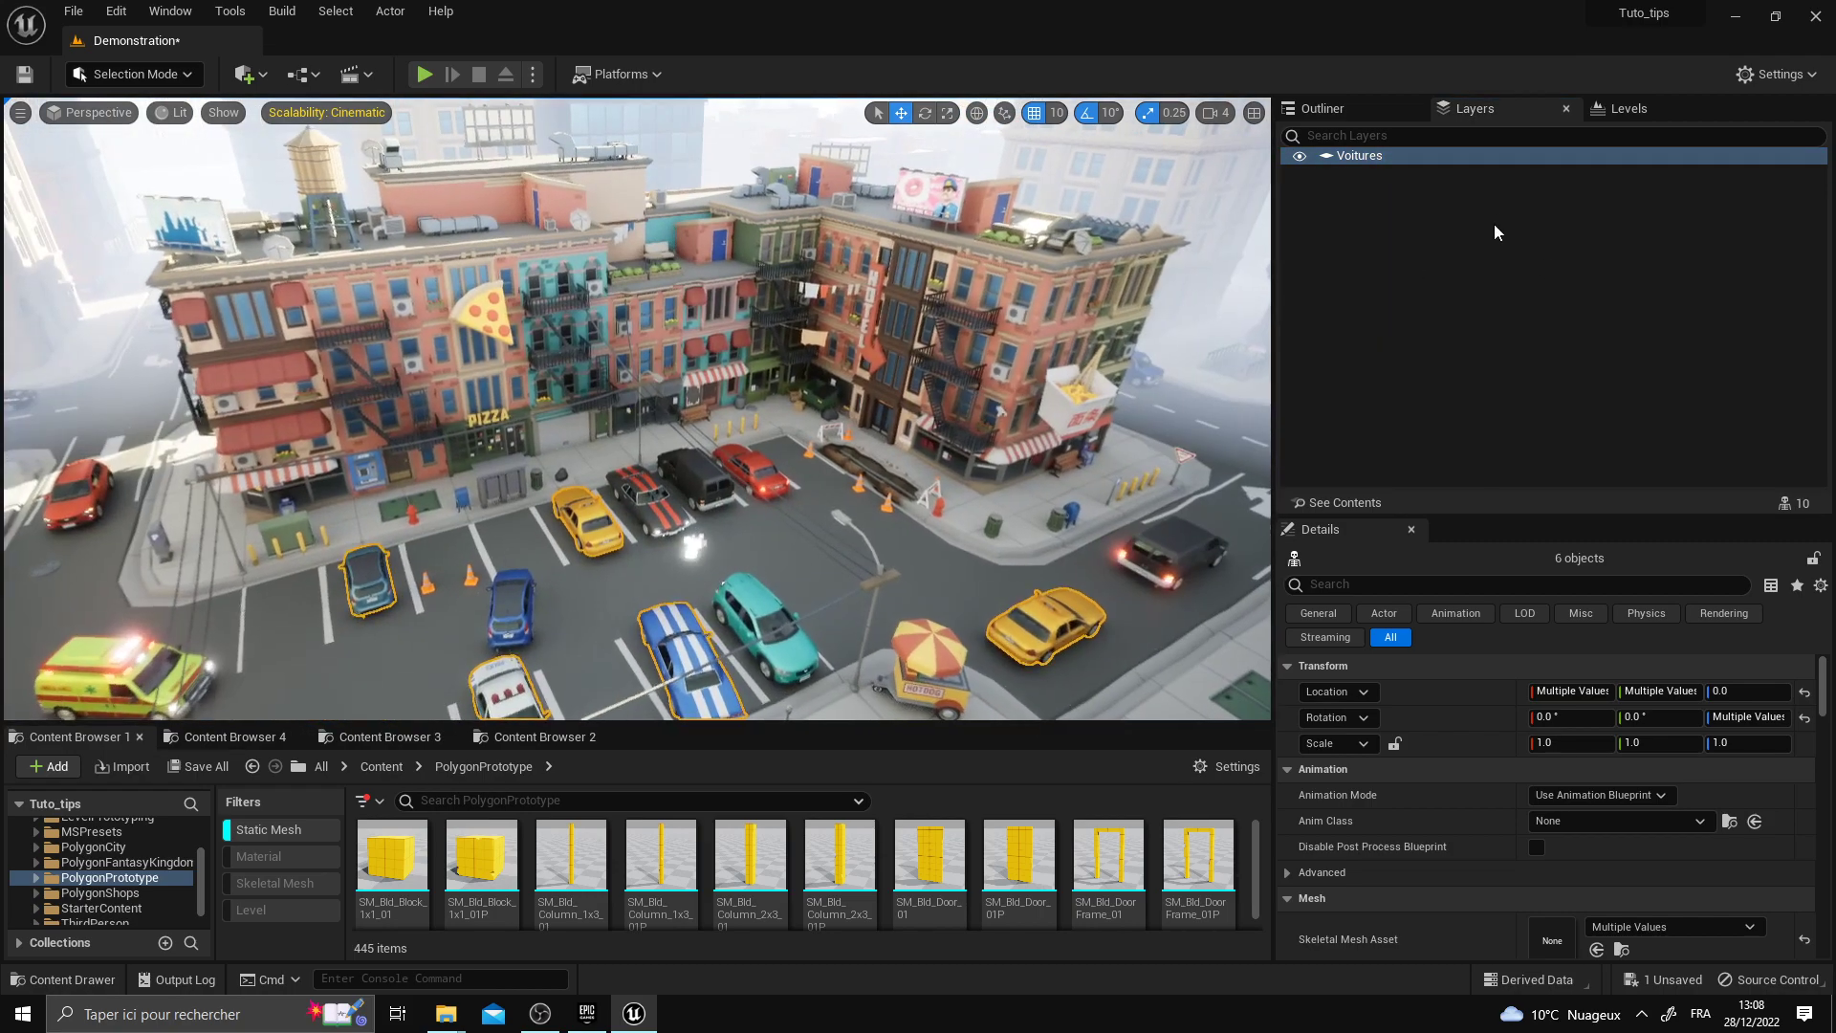
right_click(1389, 161)
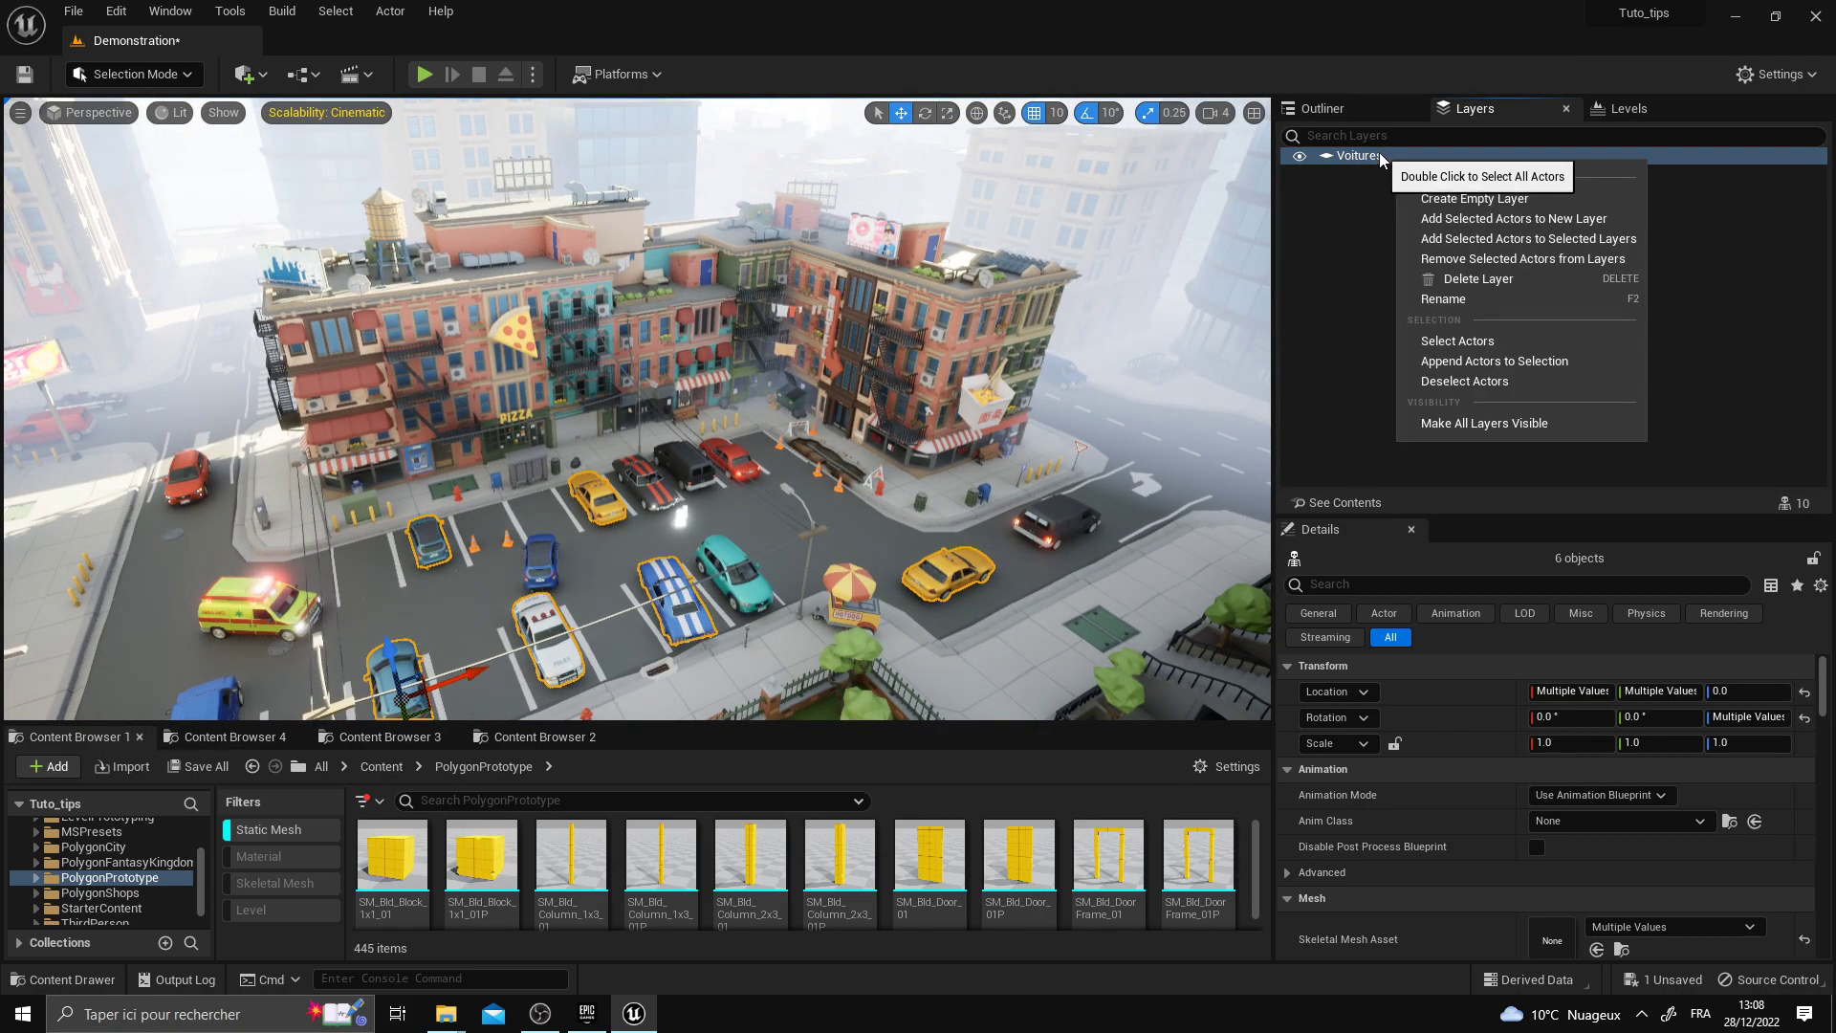
key(Escape)
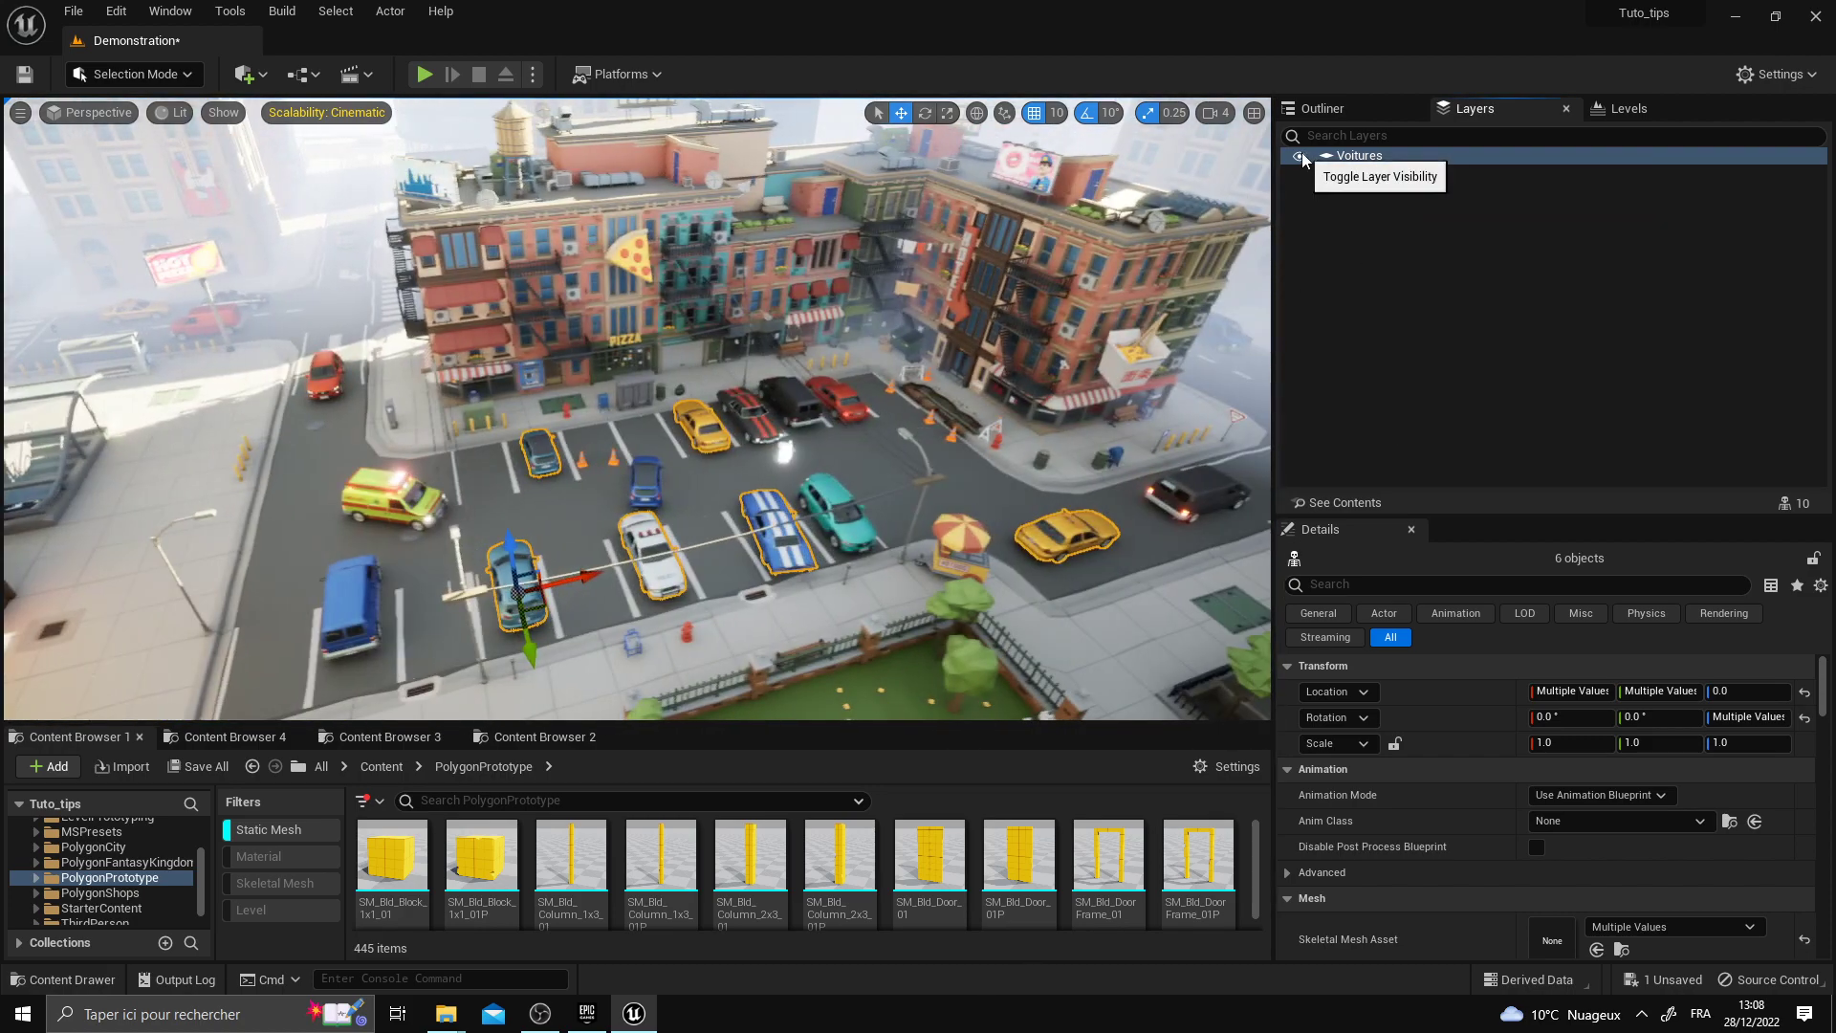
click(1301, 157)
click(1301, 156)
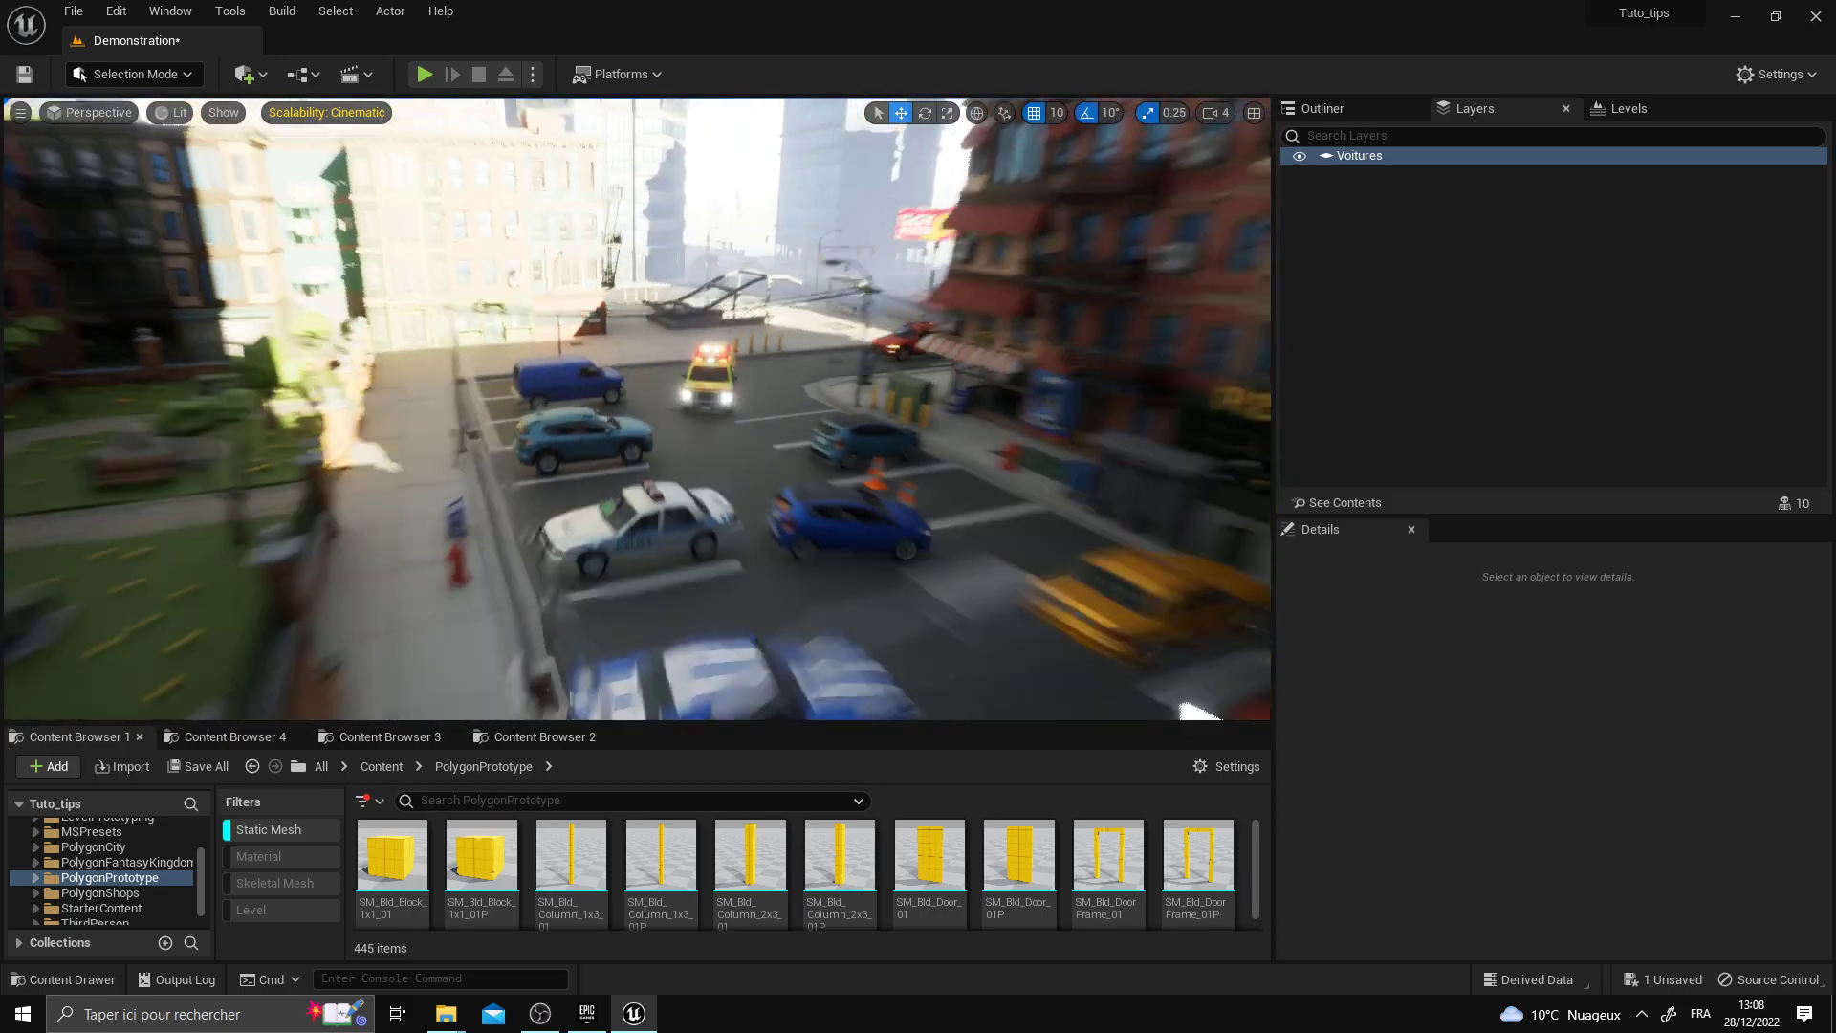
click(1285, 198)
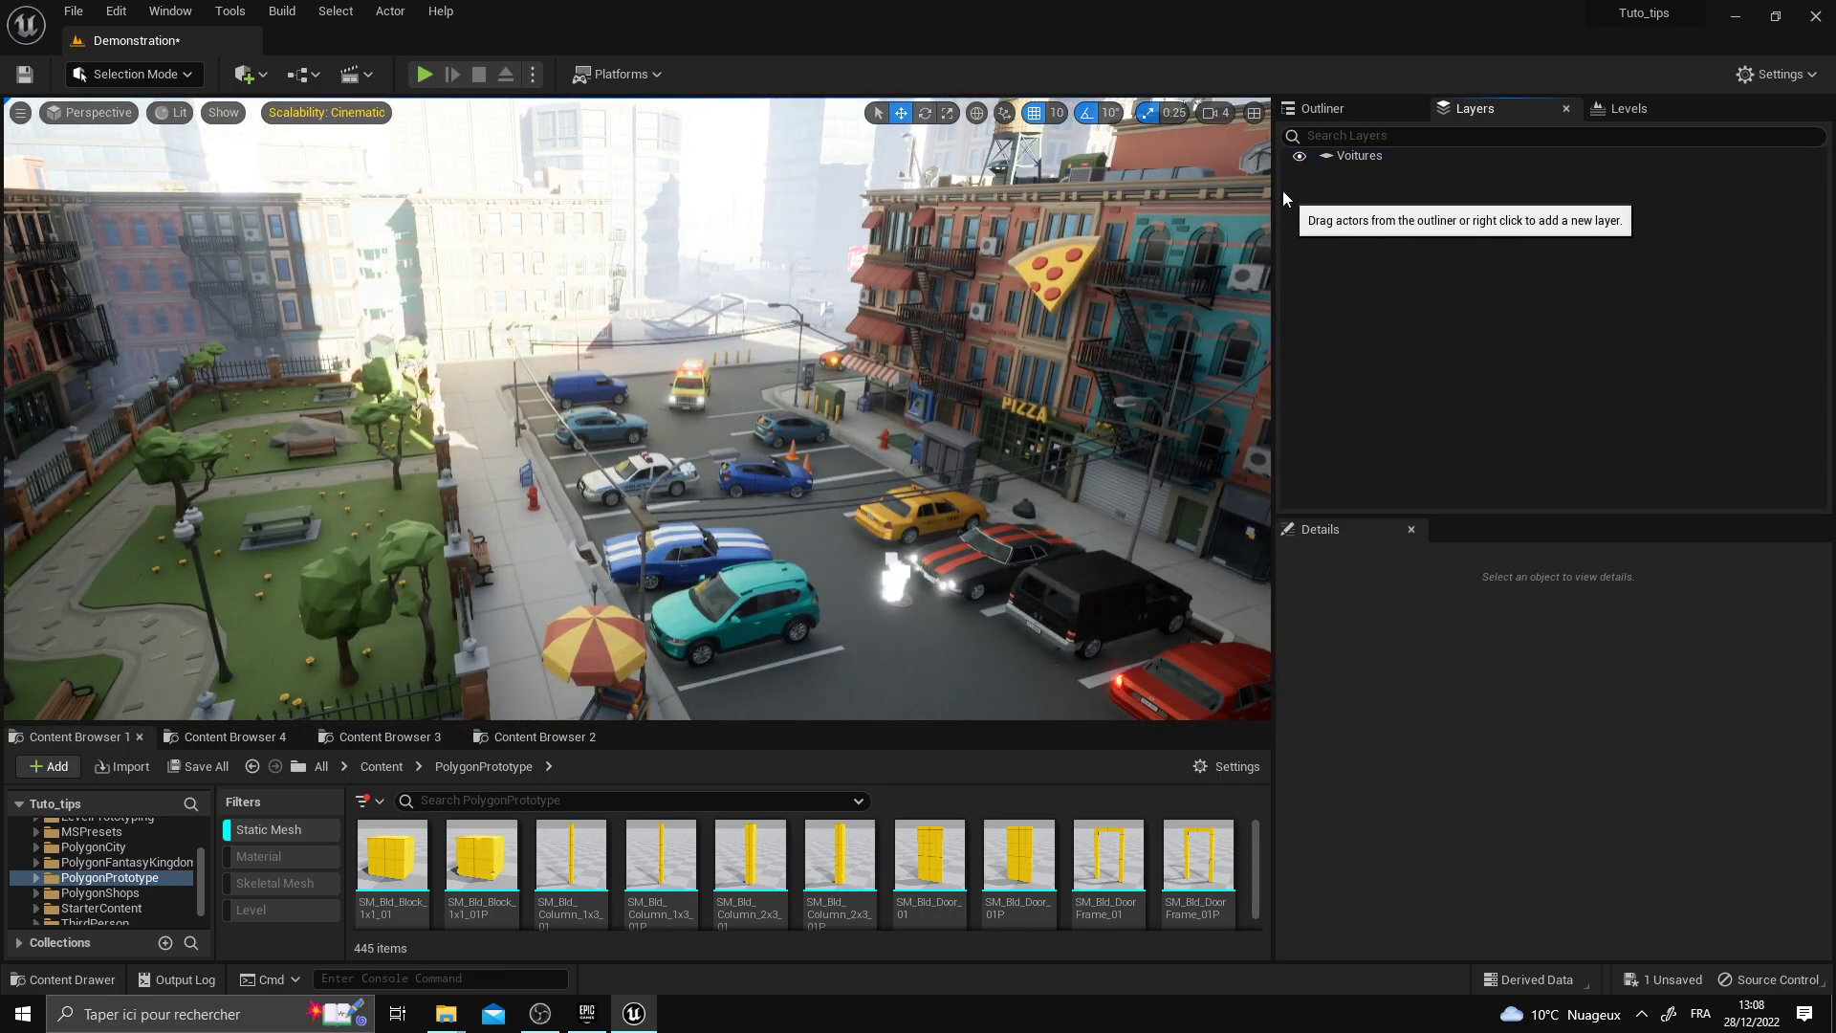
click(1299, 156)
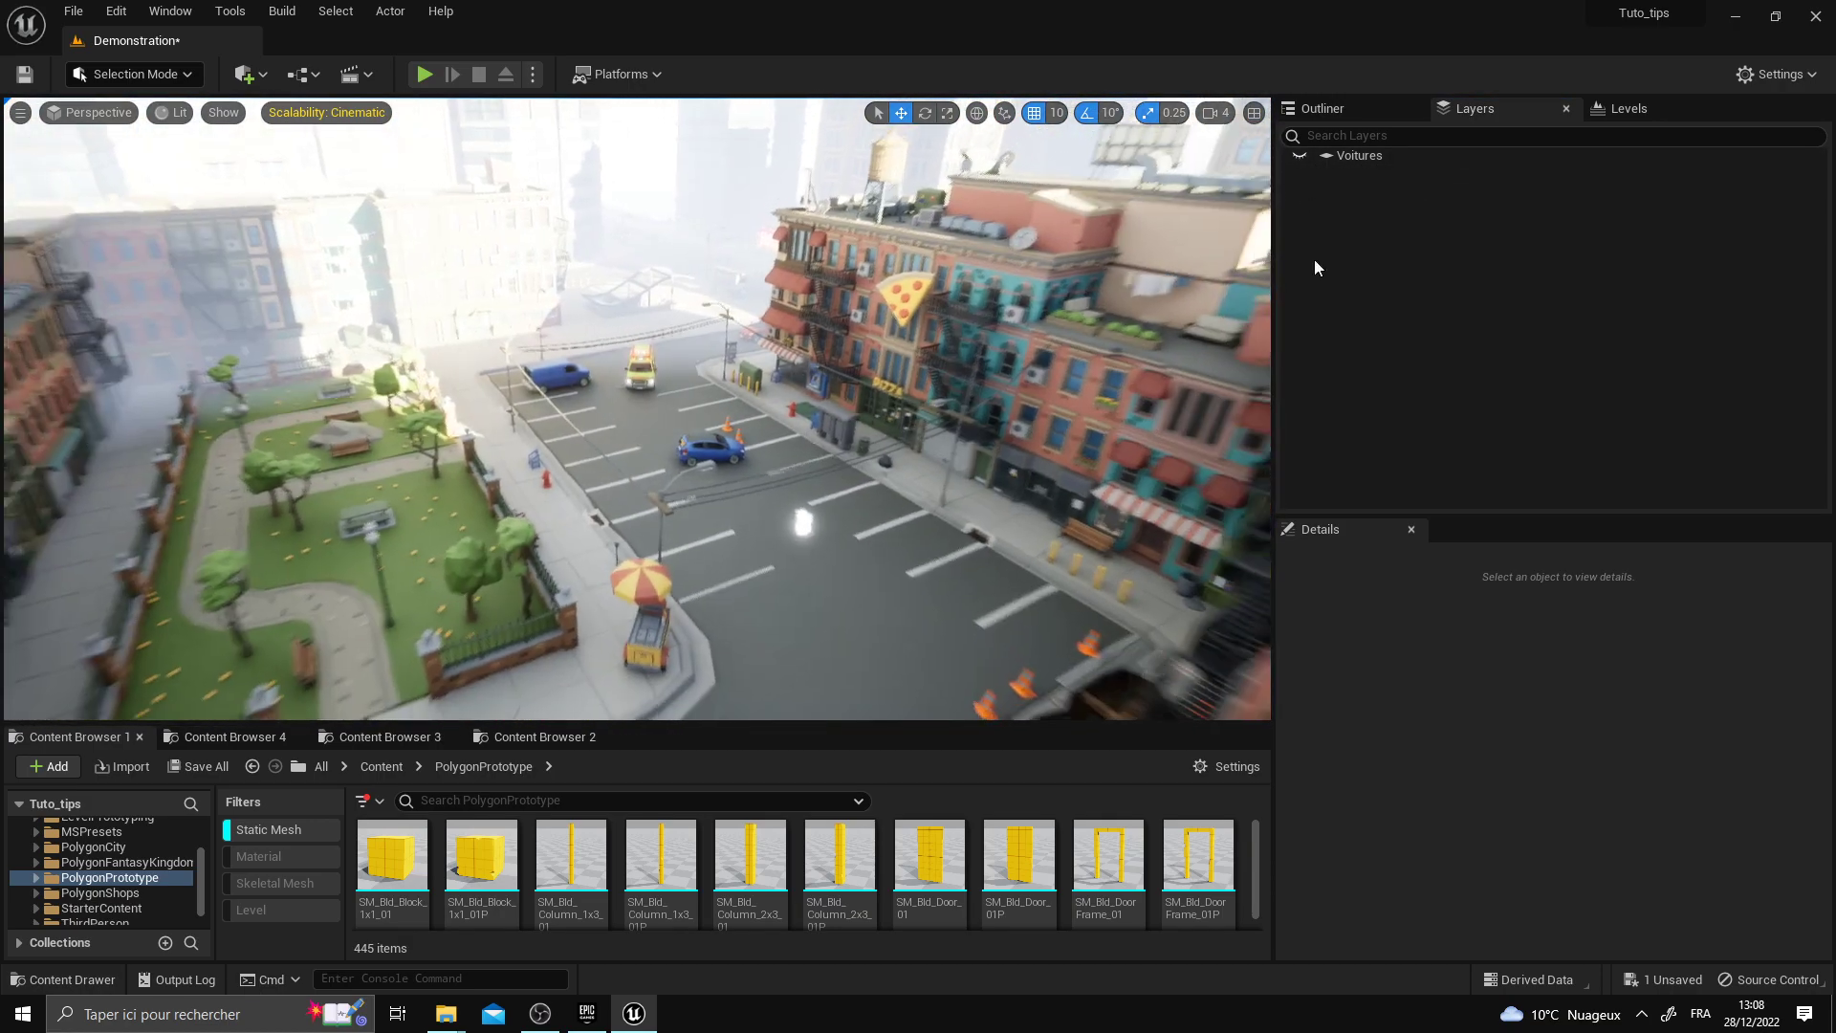
click(1299, 156)
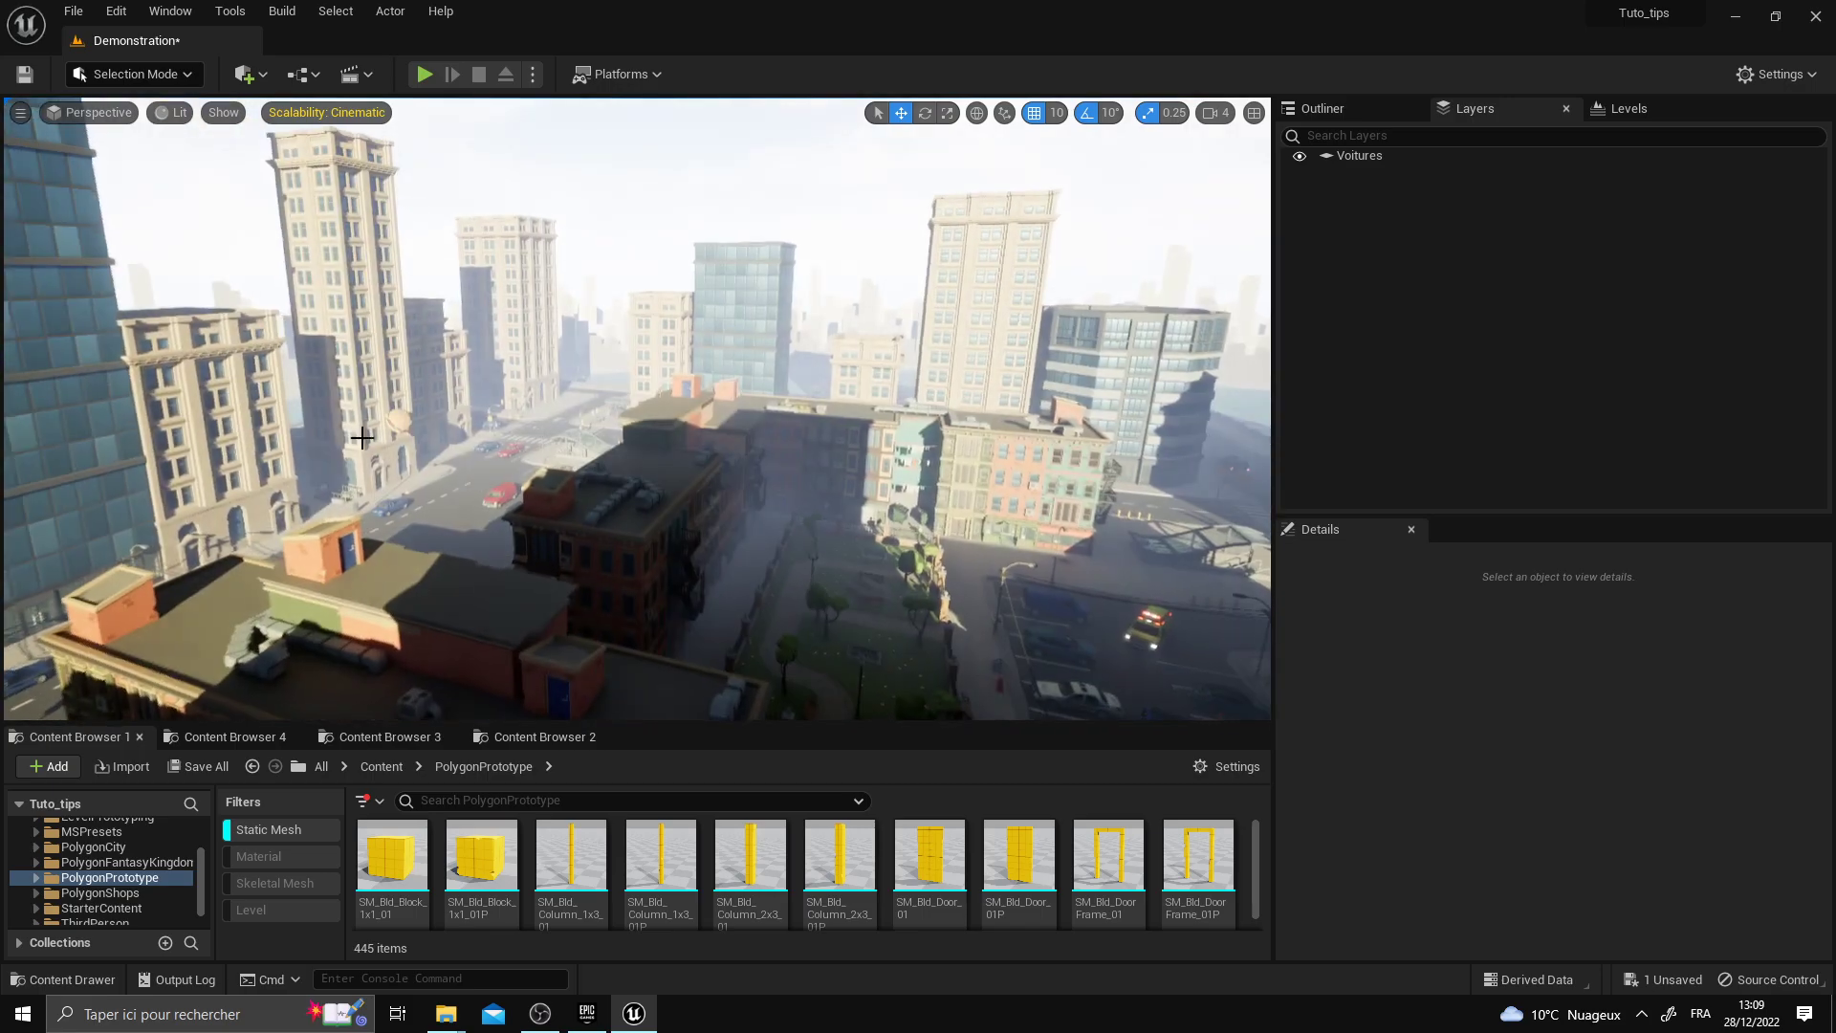
Select the park trees, including the bottom-left one
click(498, 464)
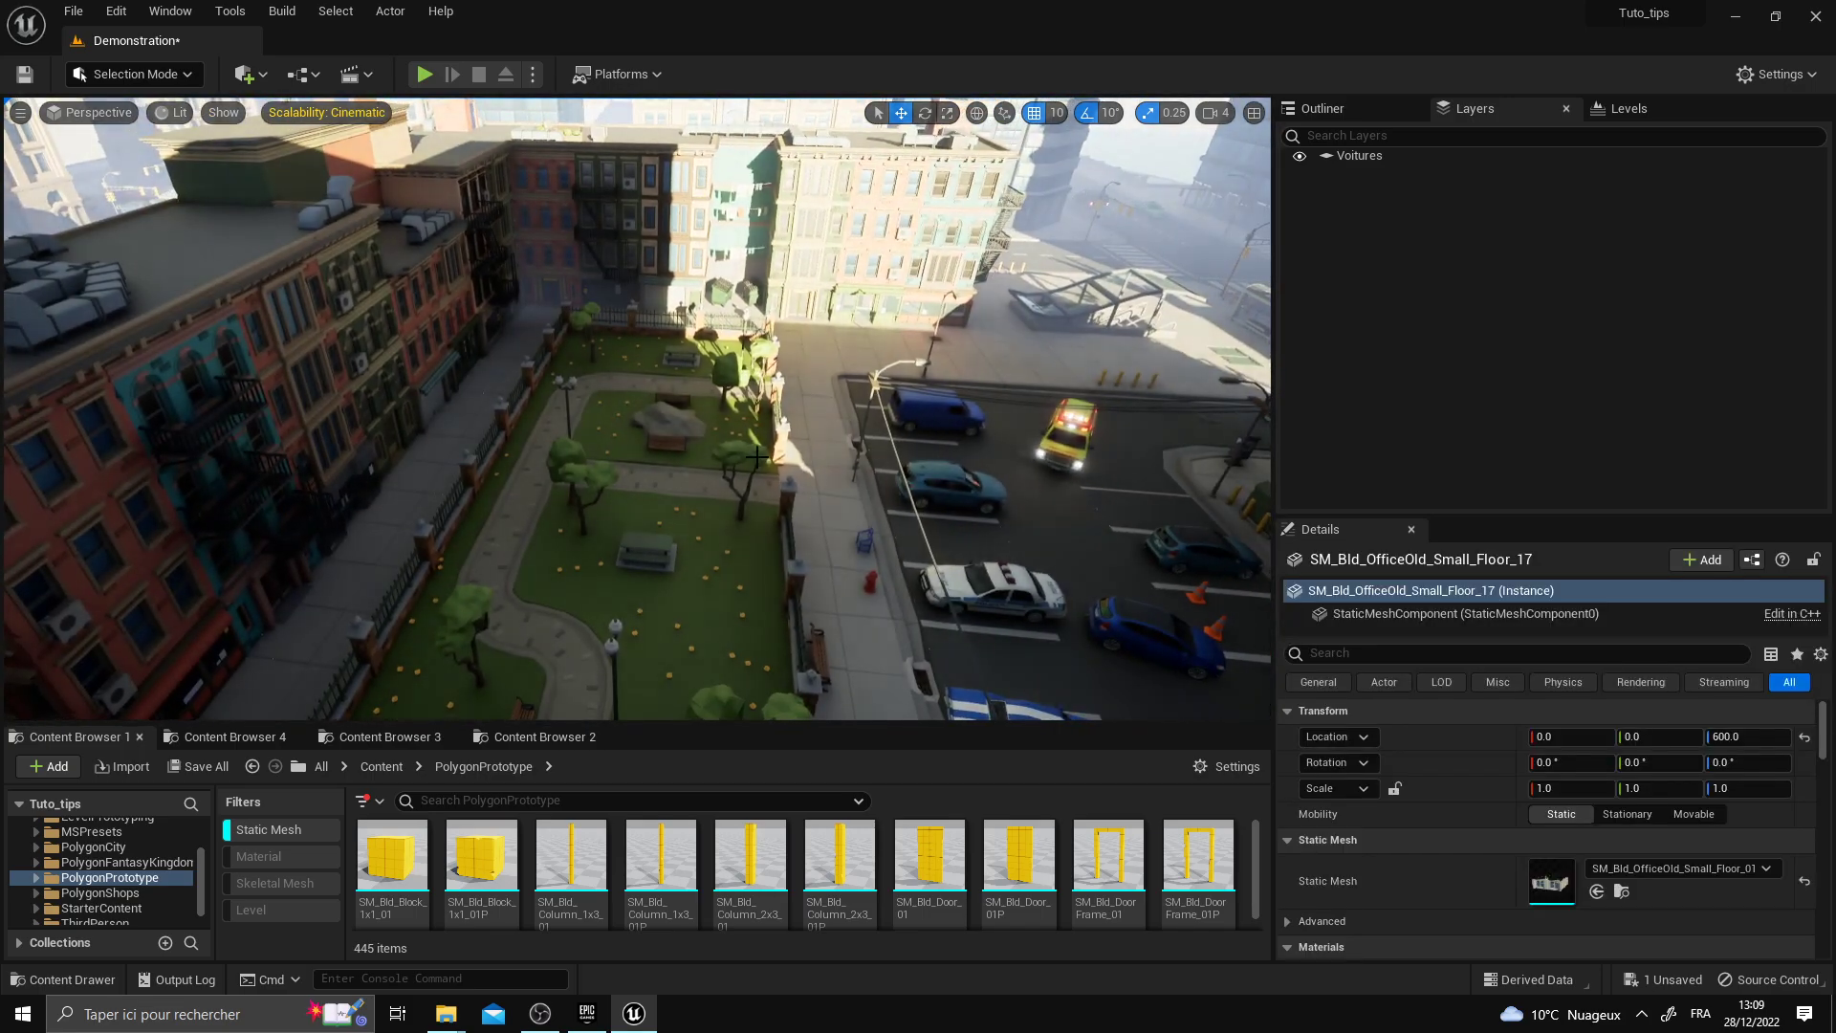
click(756, 457)
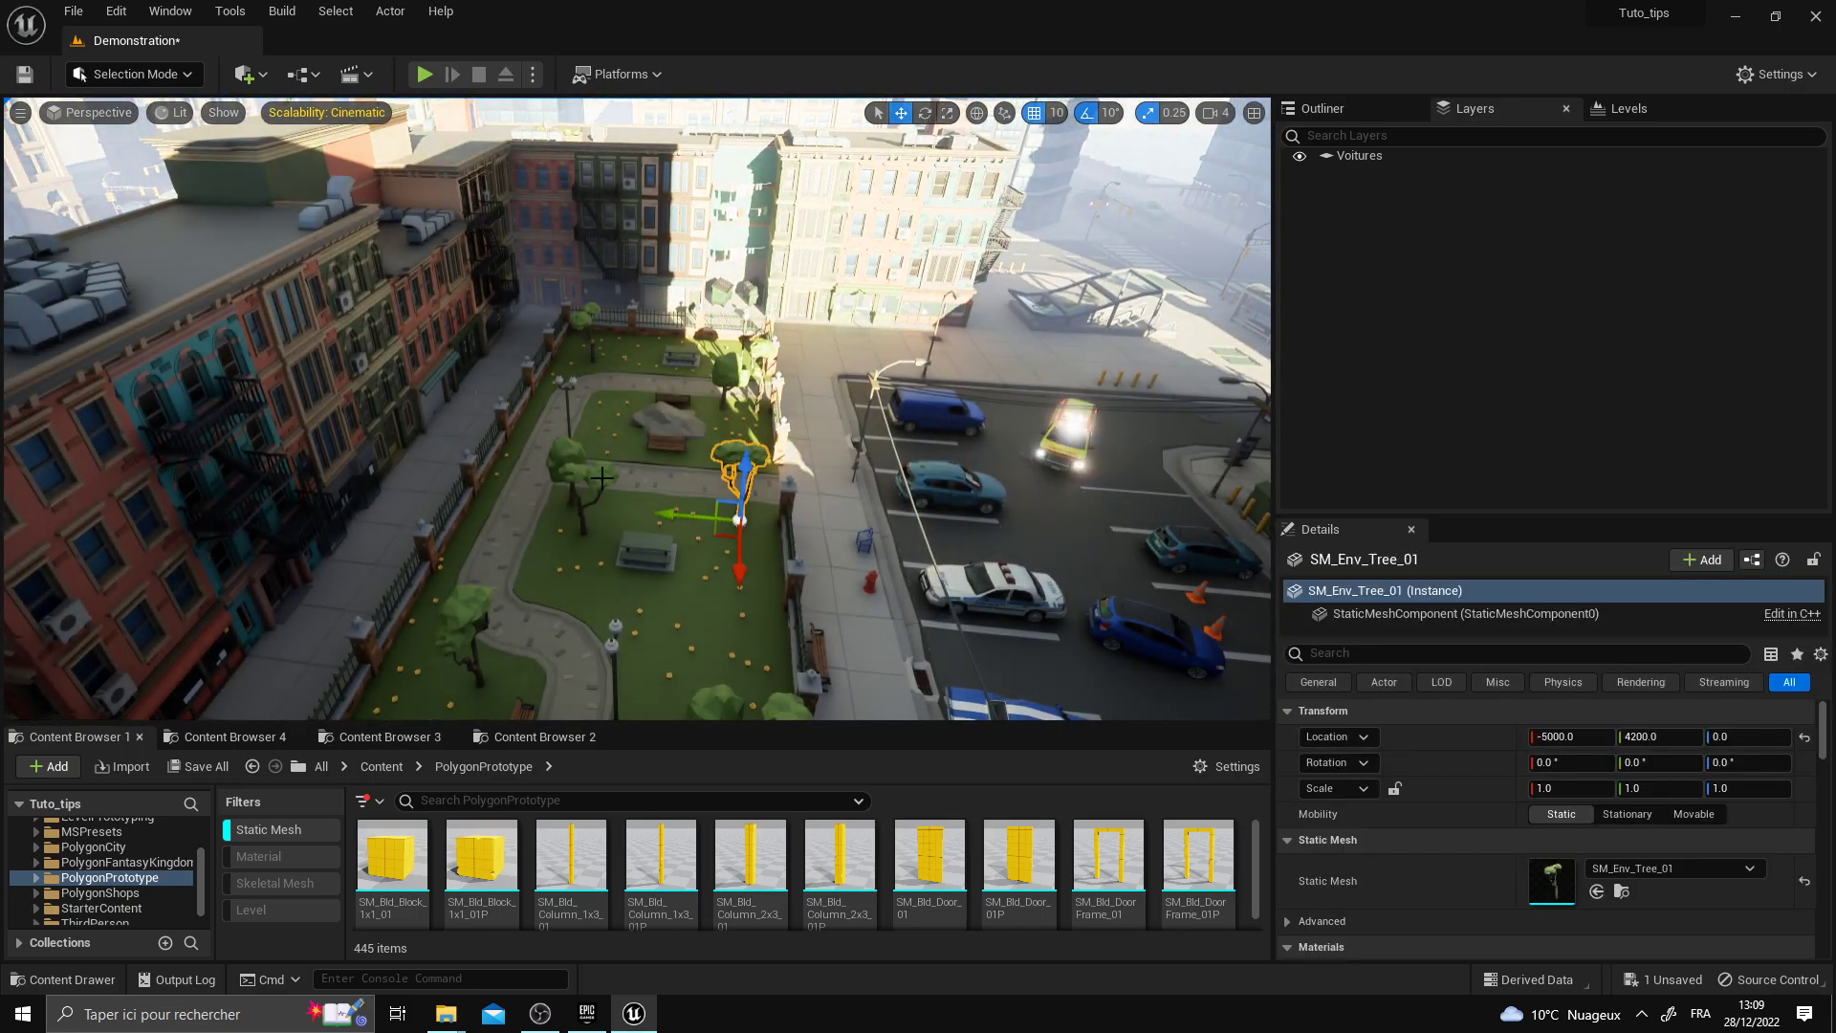
ctrl+click(582, 493)
ctrl+click(458, 594)
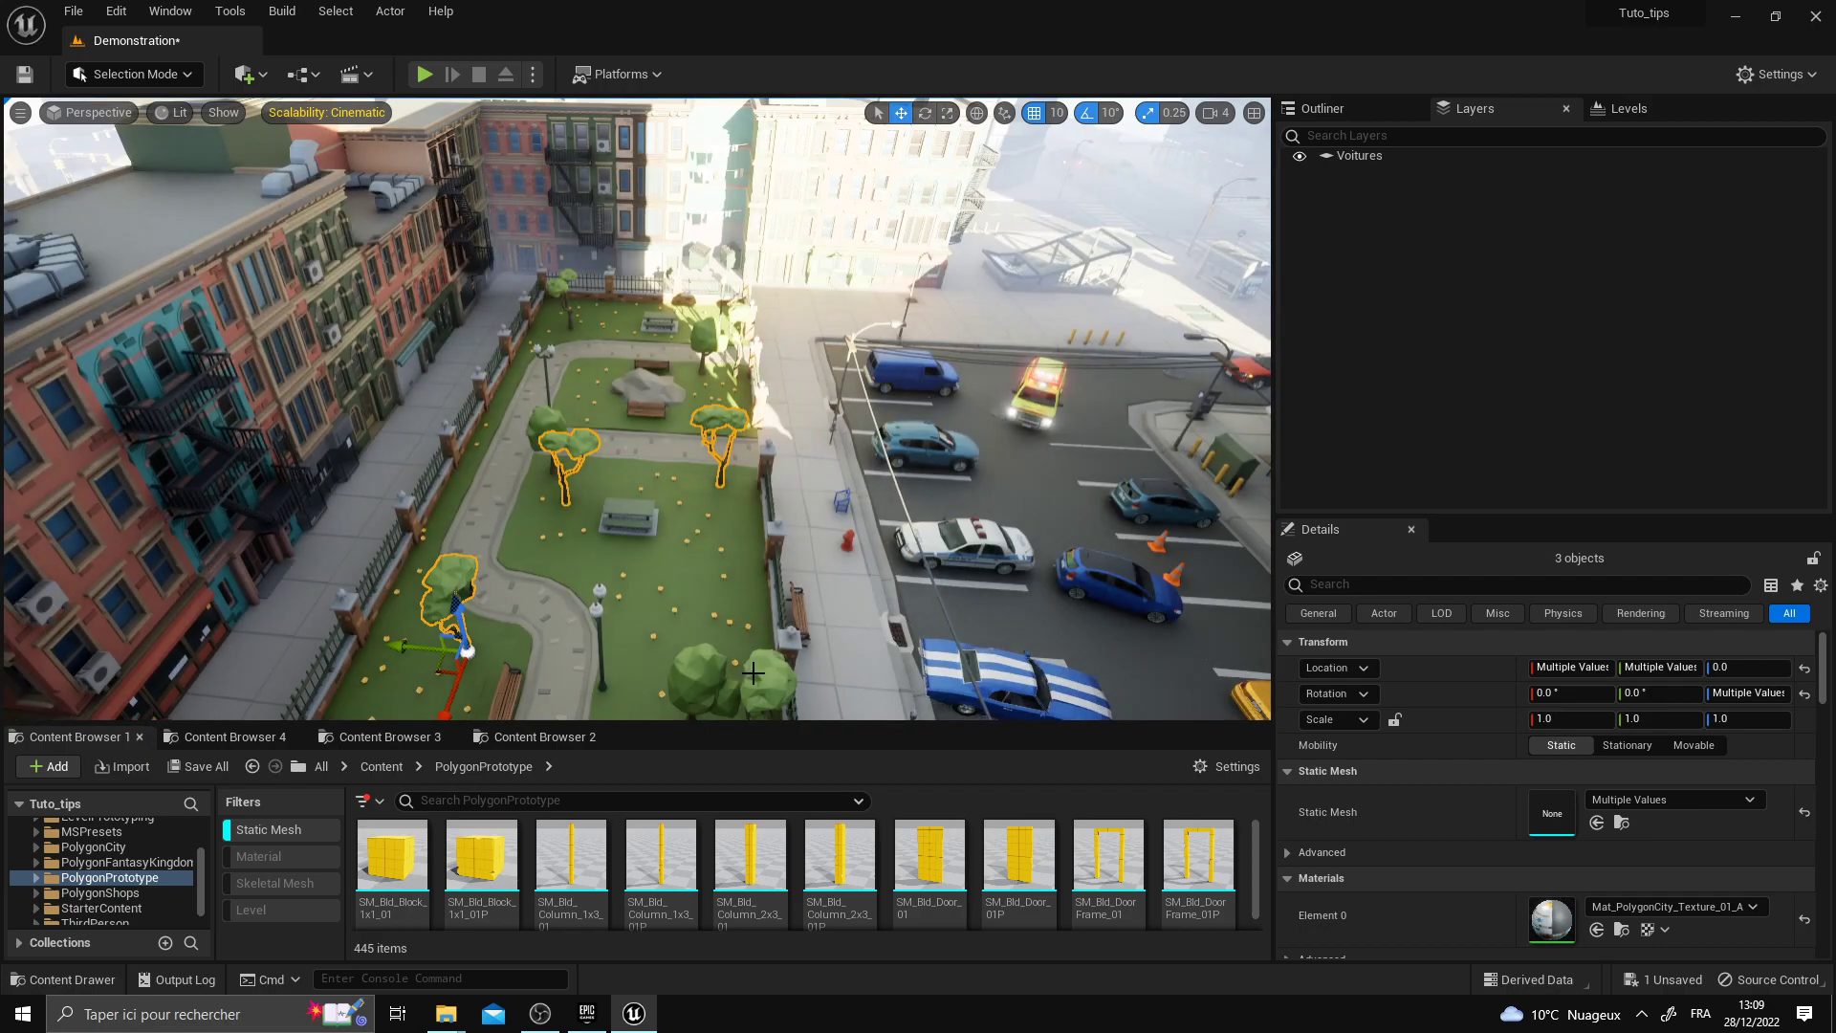
Create a layer named Trees and add the selected park trees to it
right_click(1393, 244)
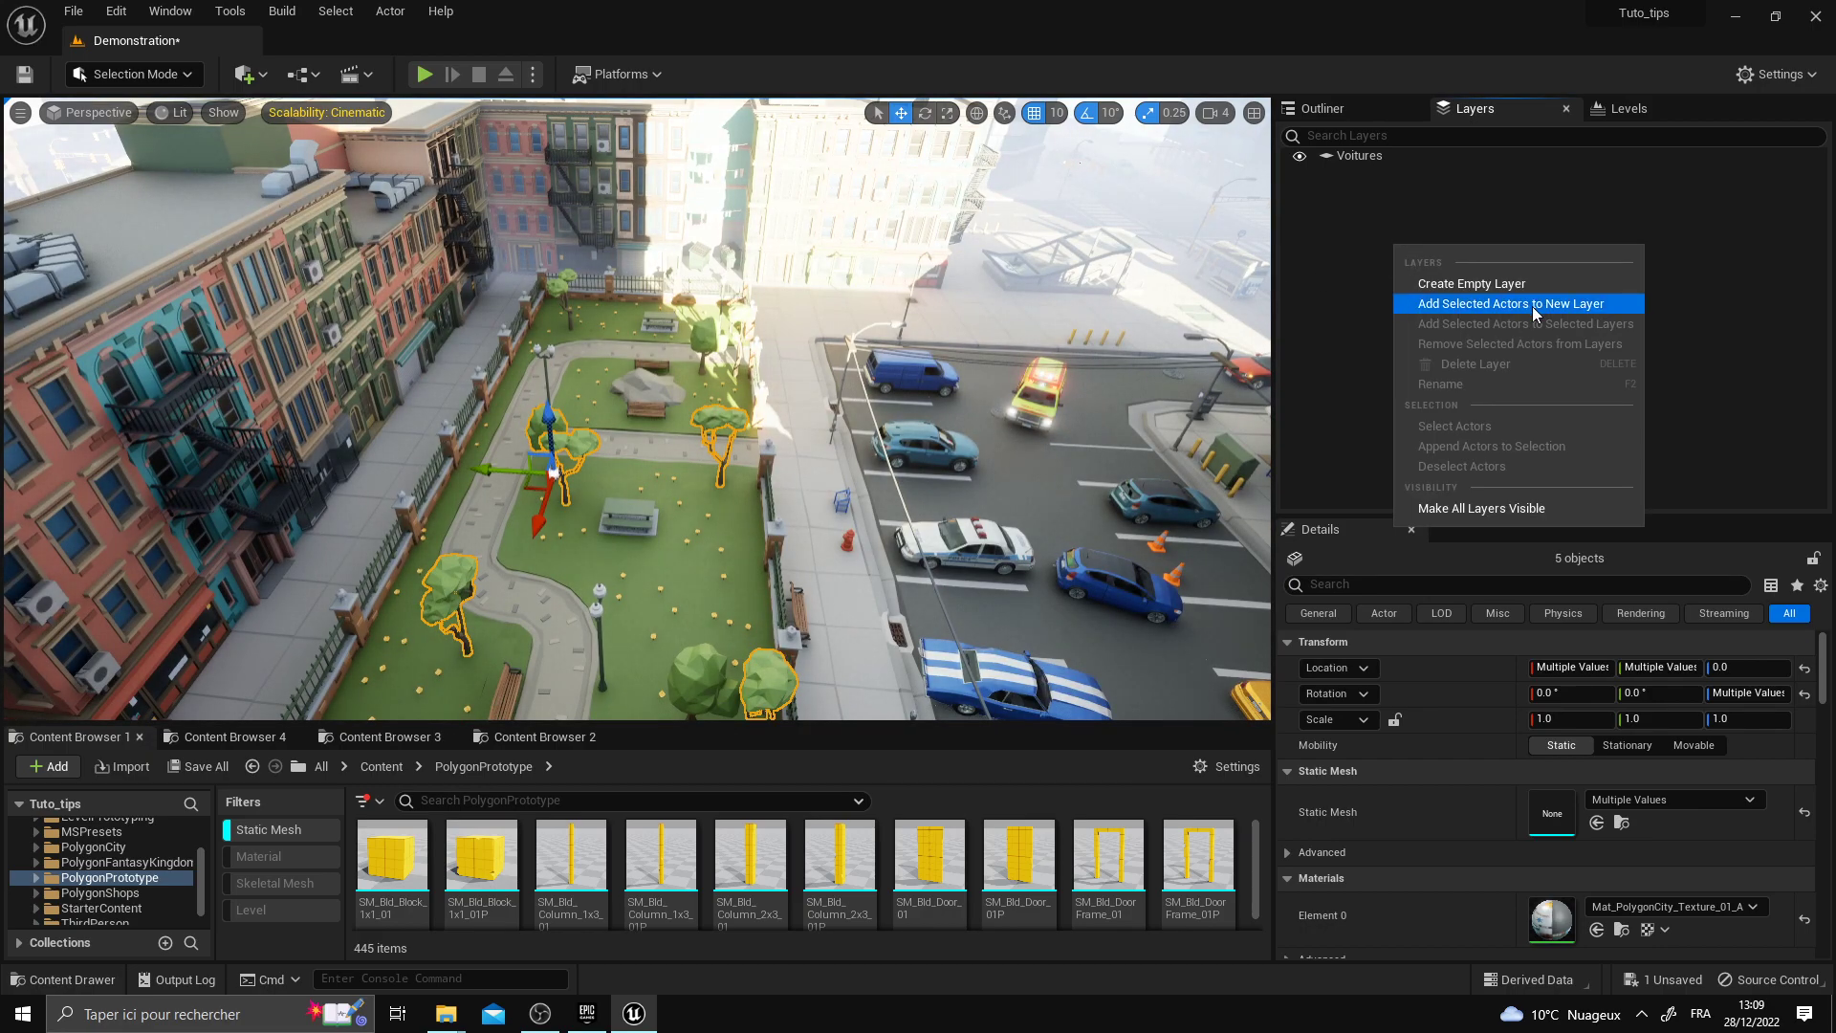
click(1515, 287)
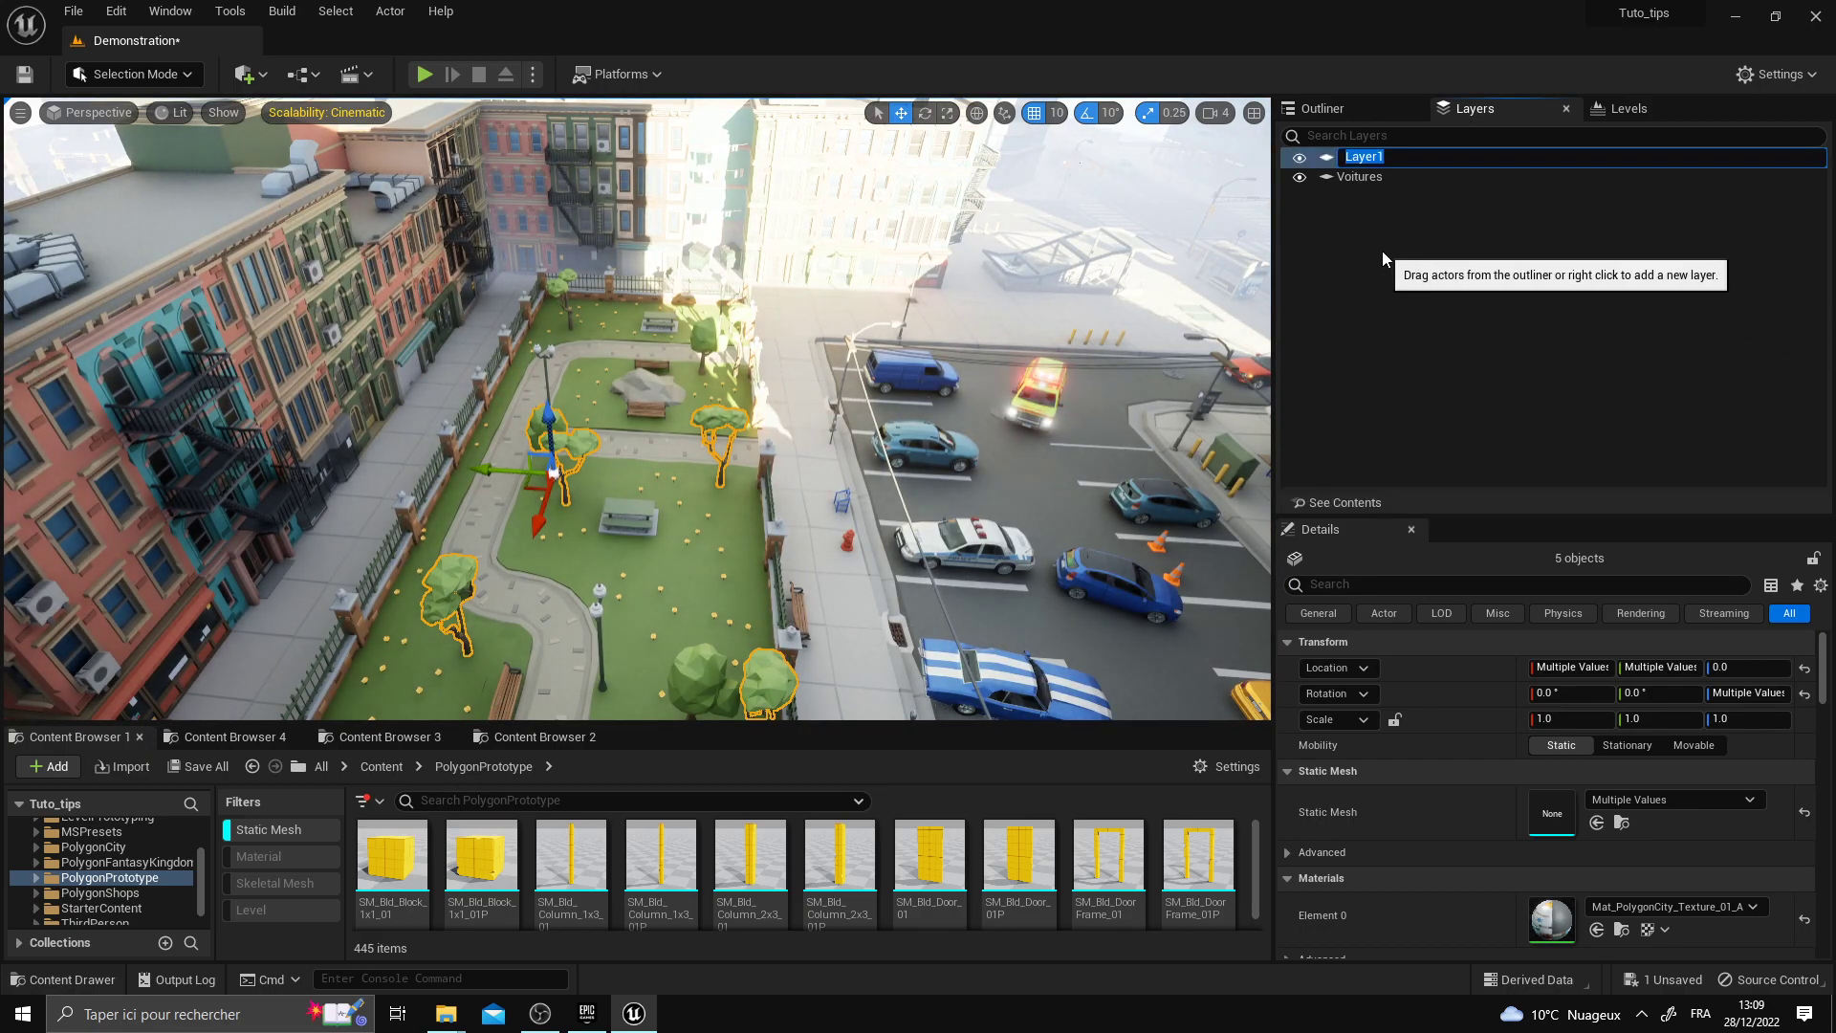
text(Trees)
key(Return)
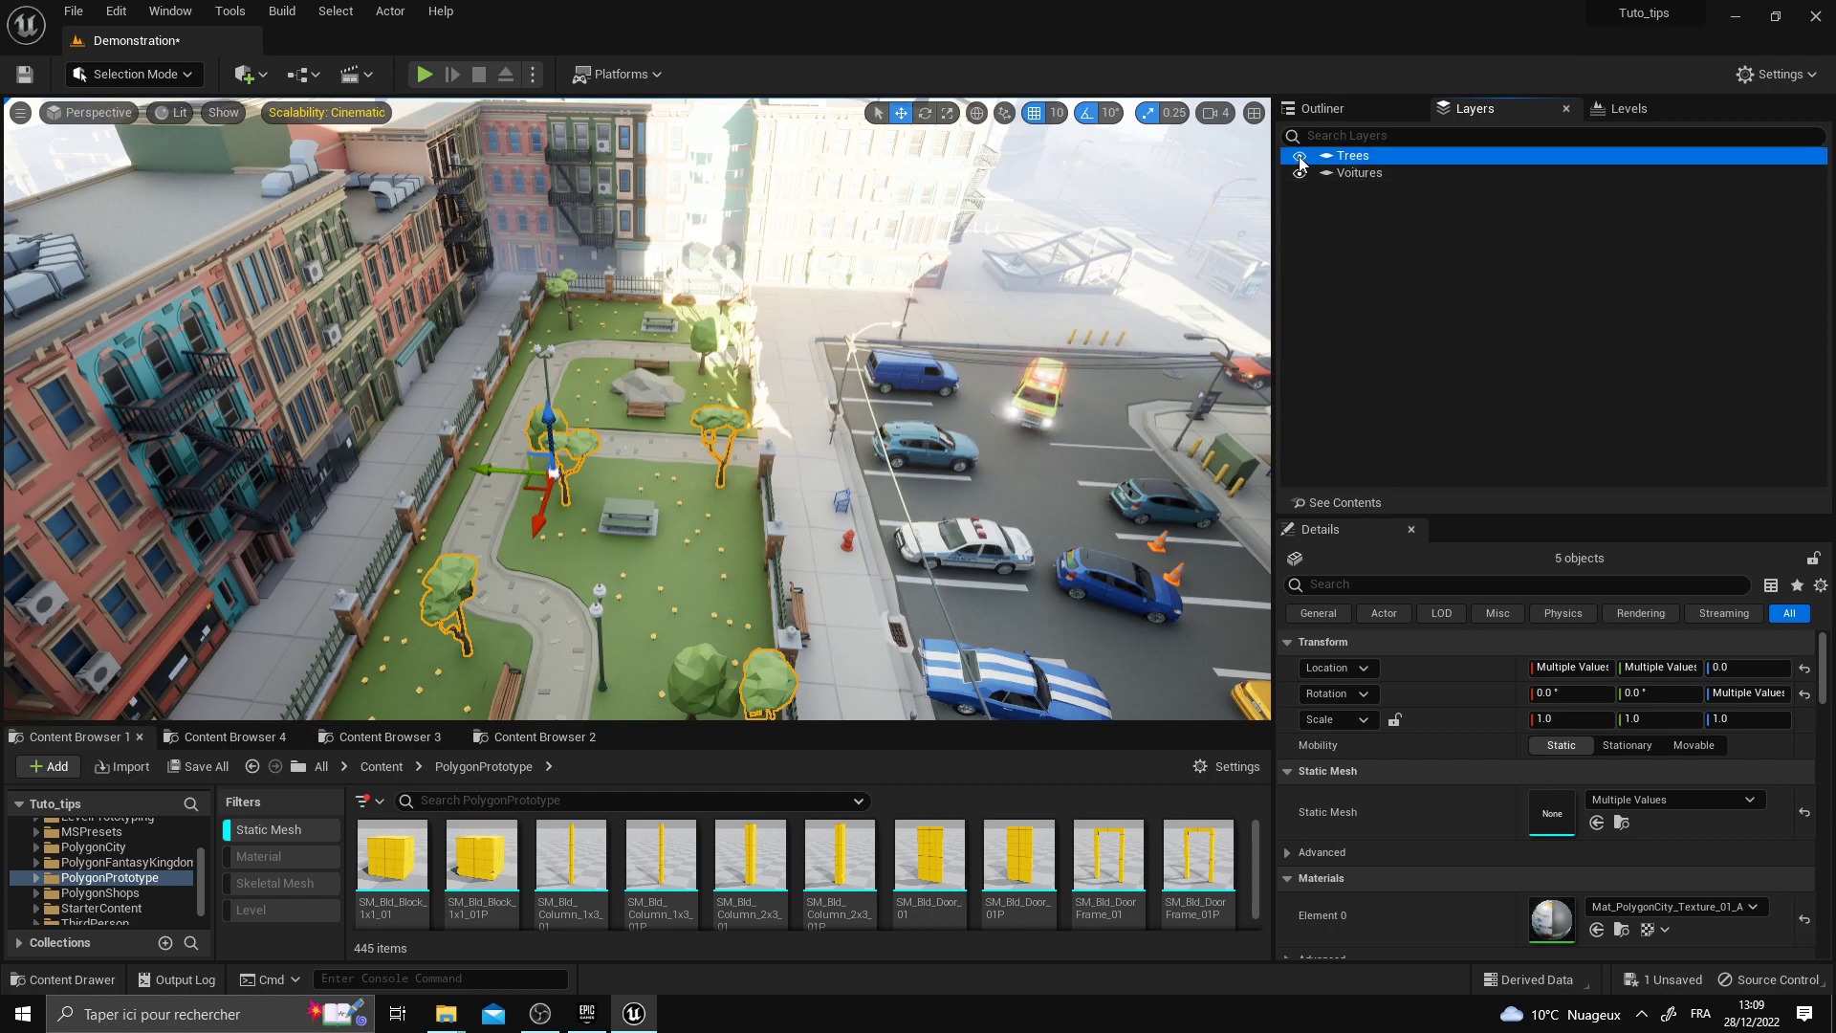
right_click(1383, 156)
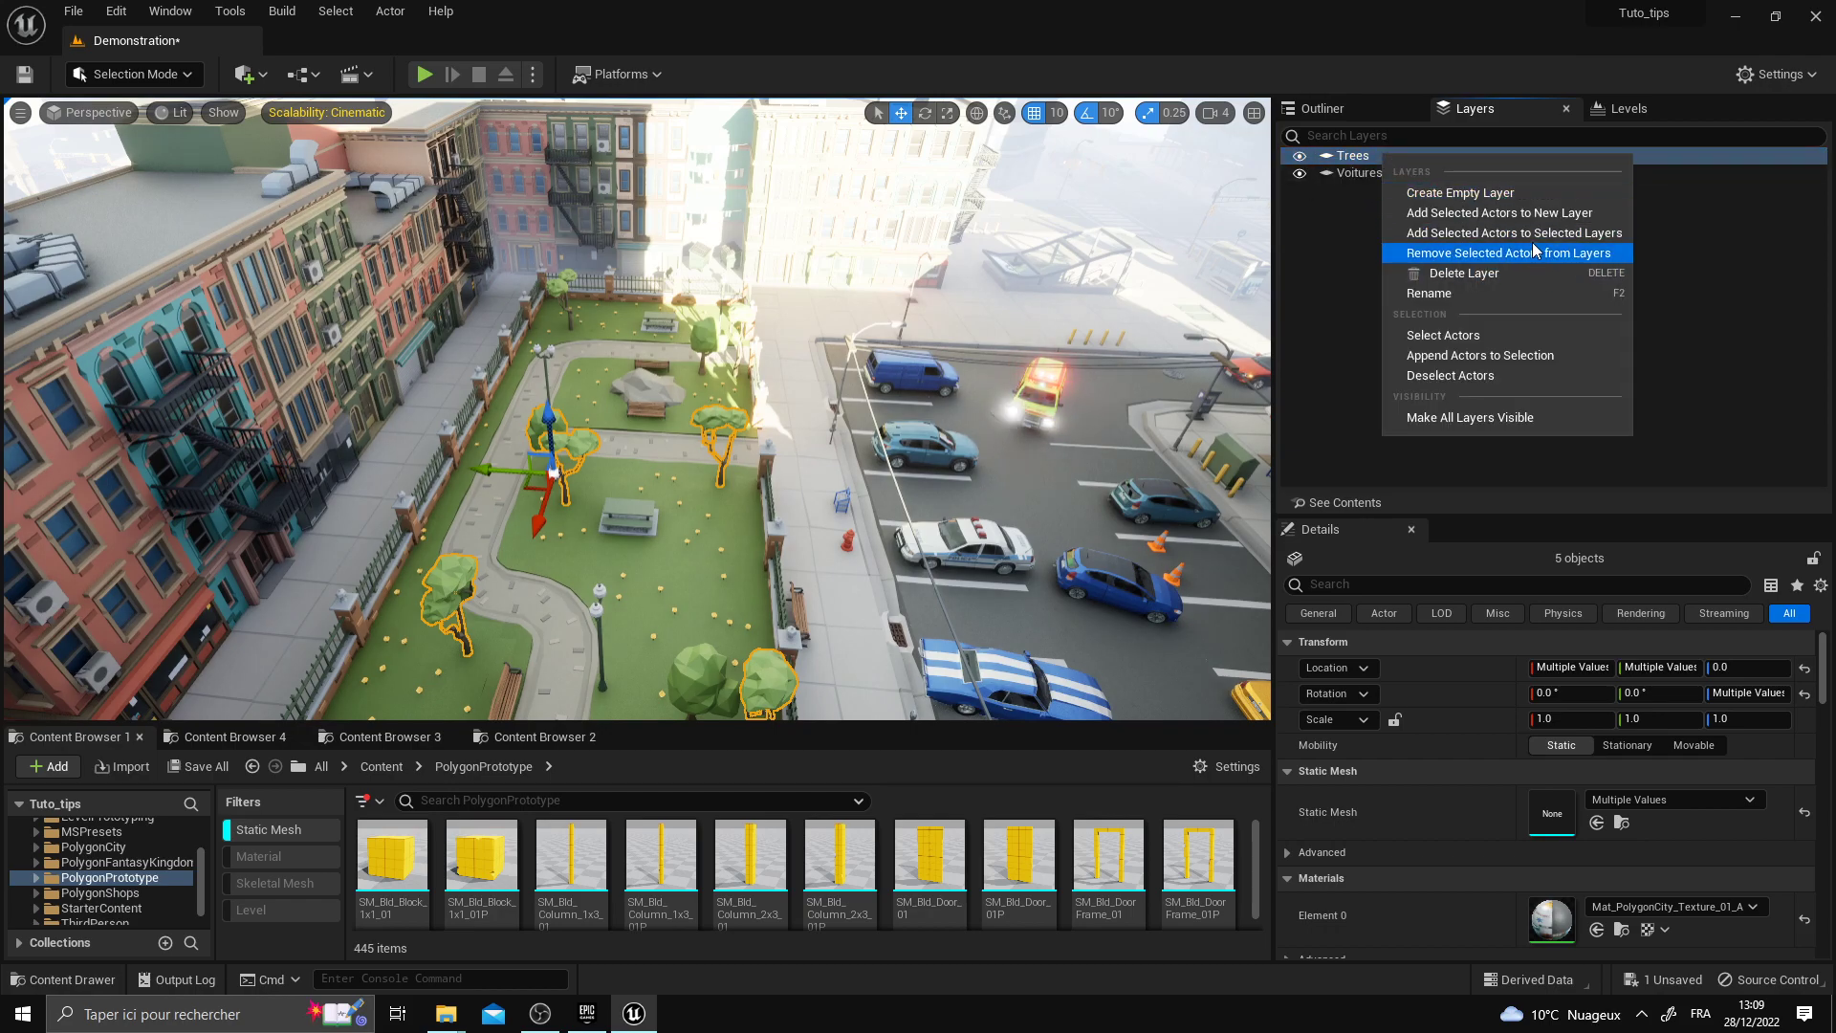
click(1459, 237)
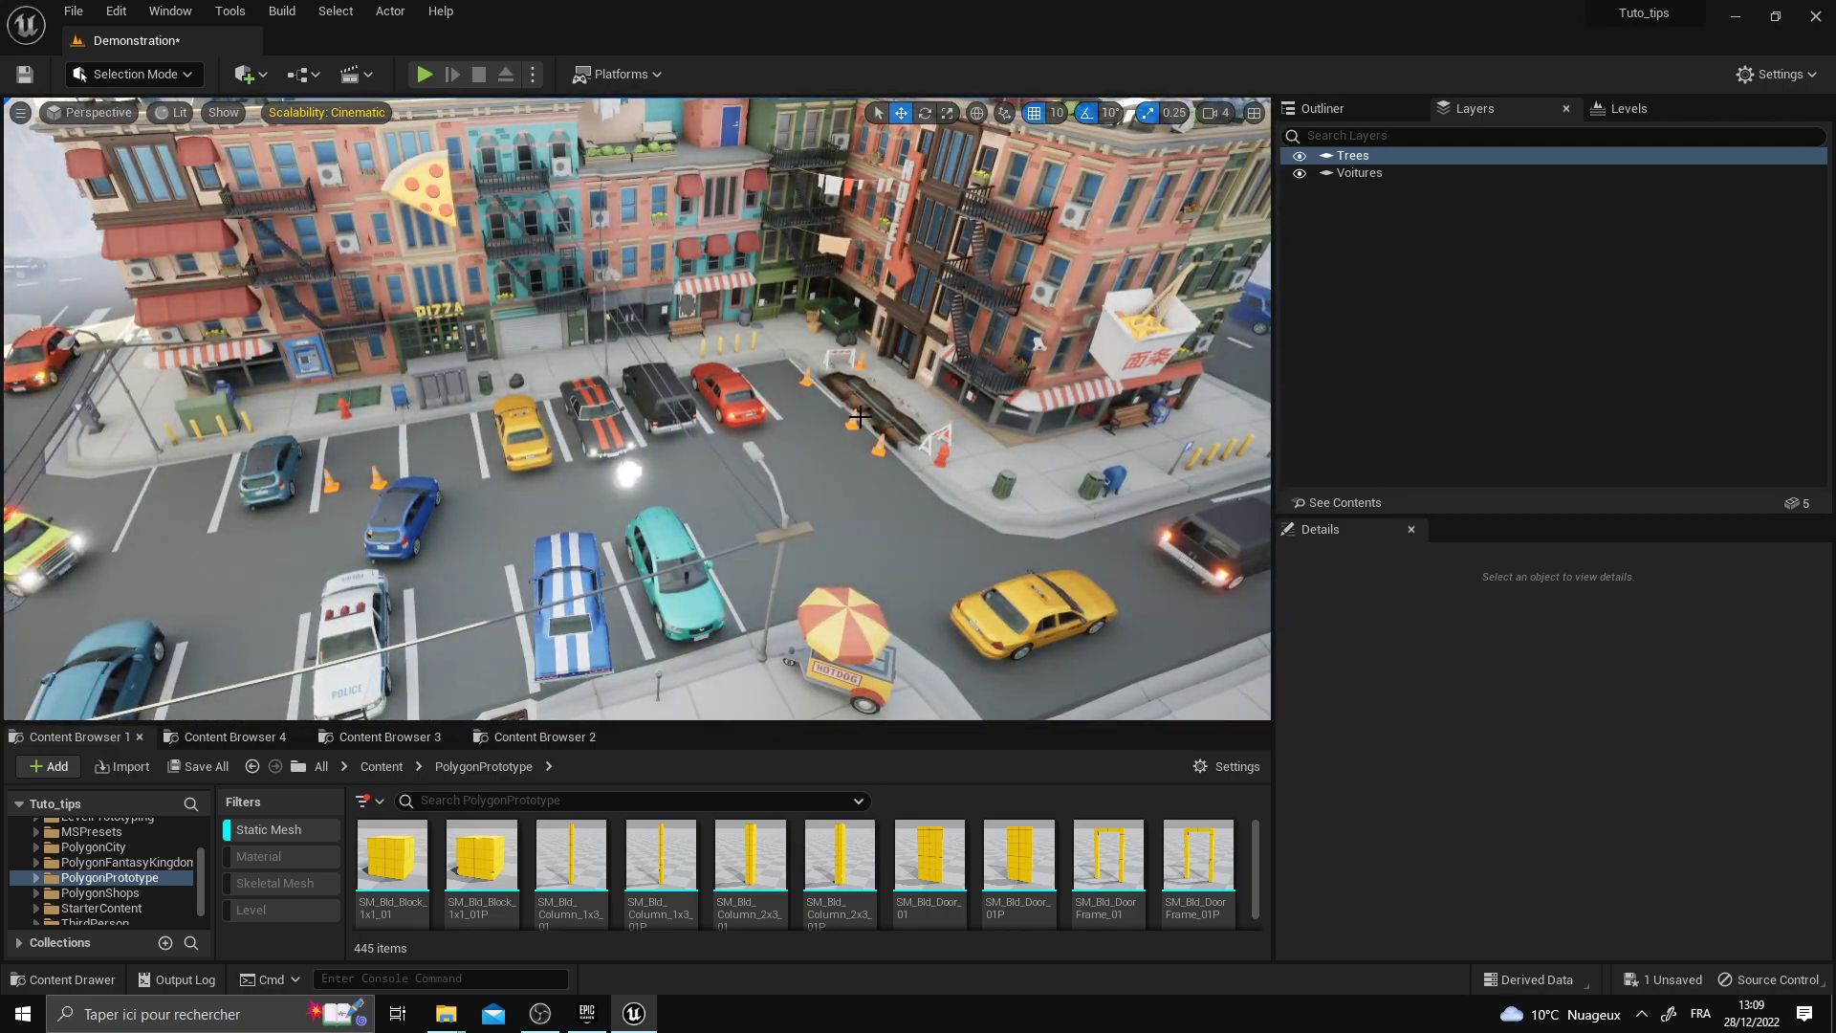
click(860, 416)
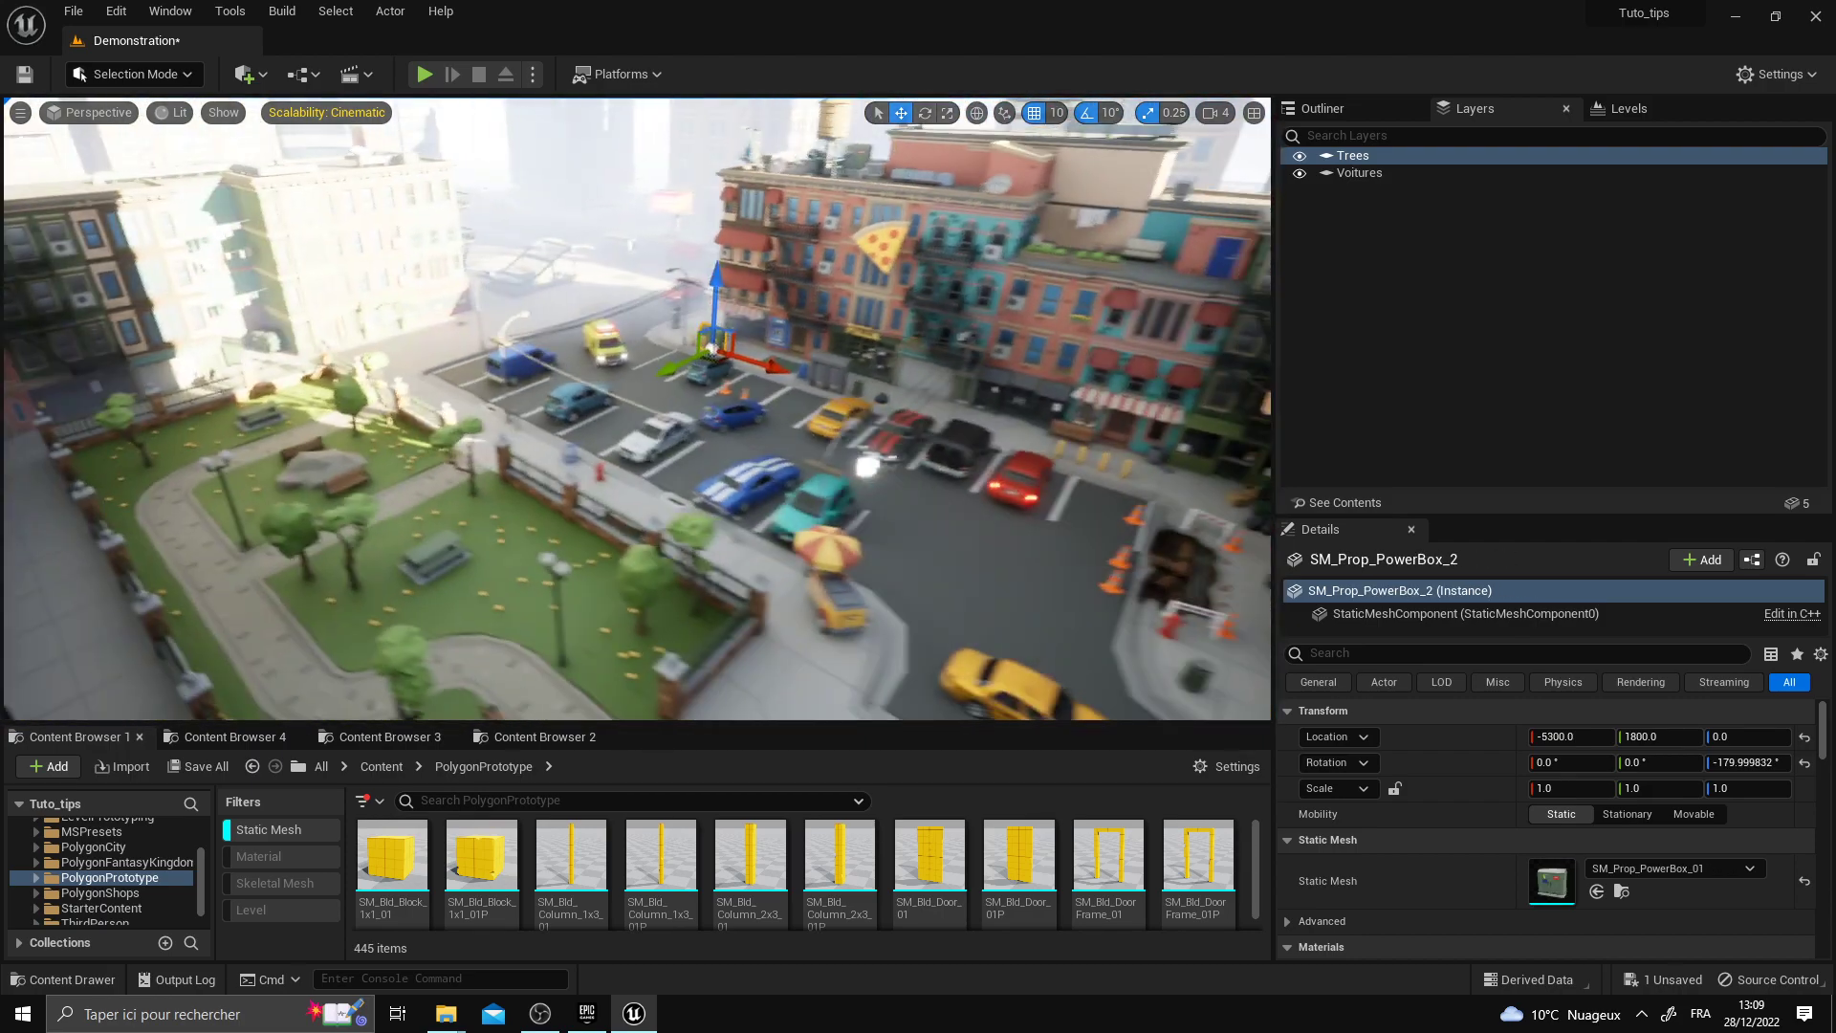
right_drag(716, 369, 716, 369)
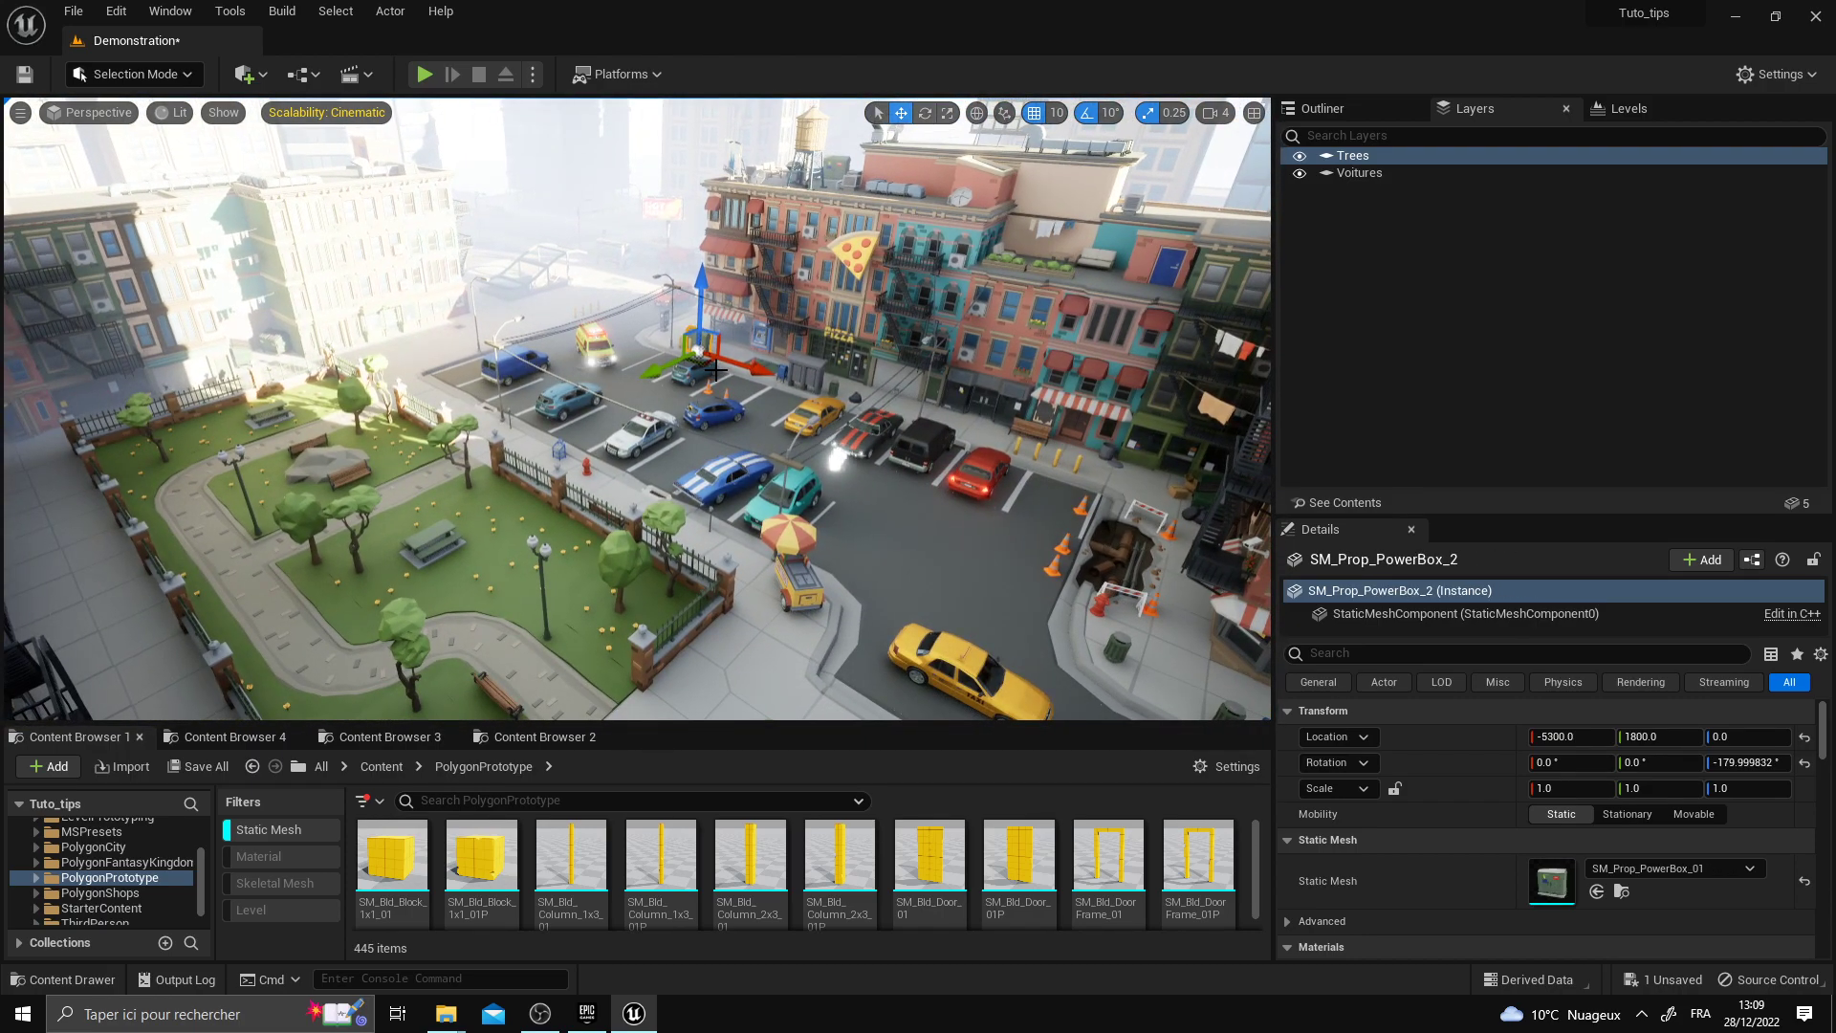